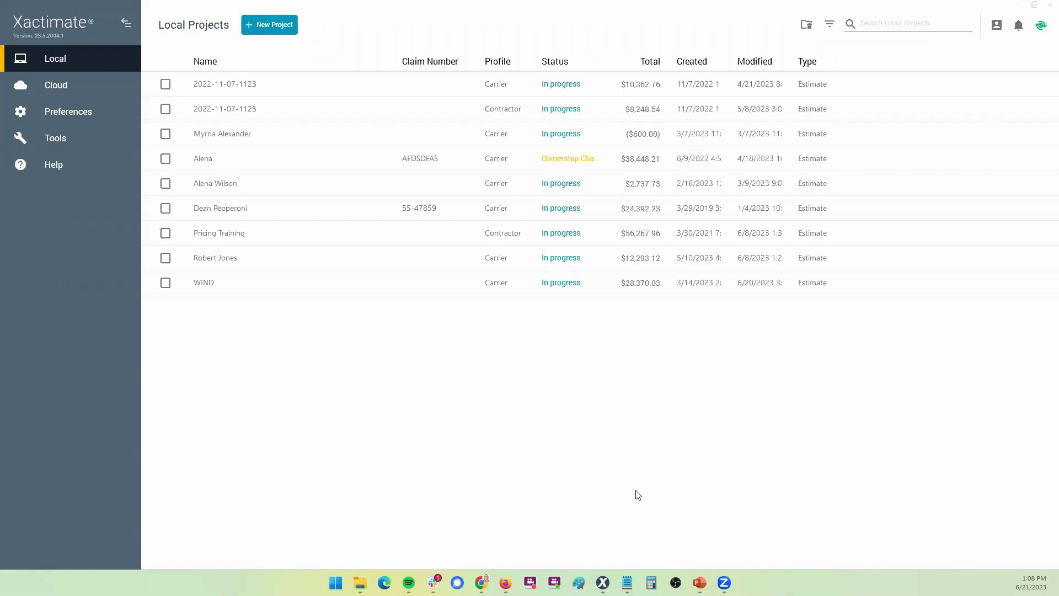
# Leave the desktop Local Projects list for the online Xactimate Projects list in Chrome
pyautogui.moveTo(604, 579)
pyautogui.hotkey('alt', 'Tab')
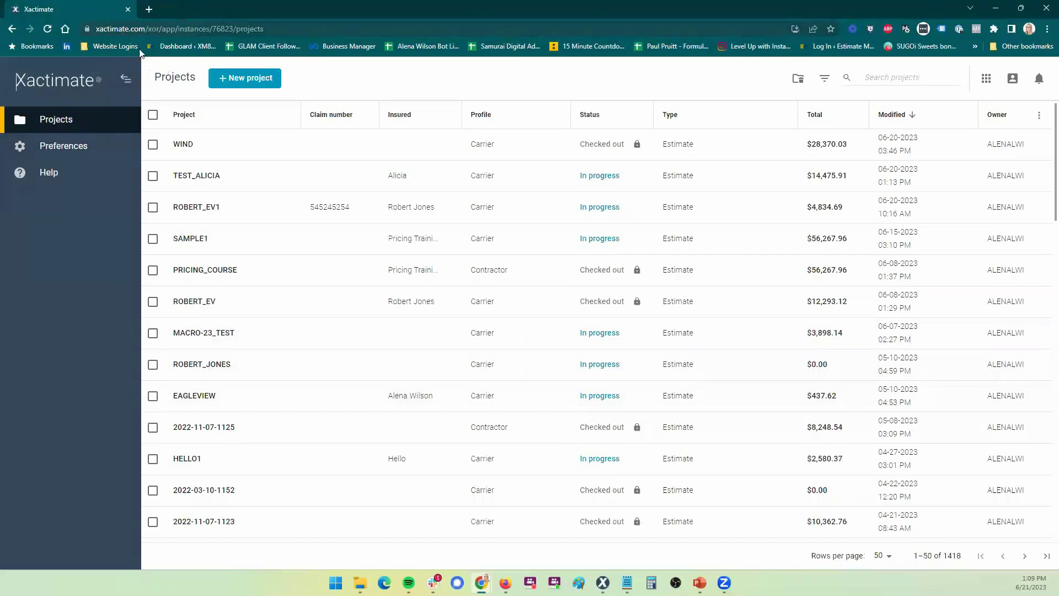
pyautogui.moveTo(482, 582)
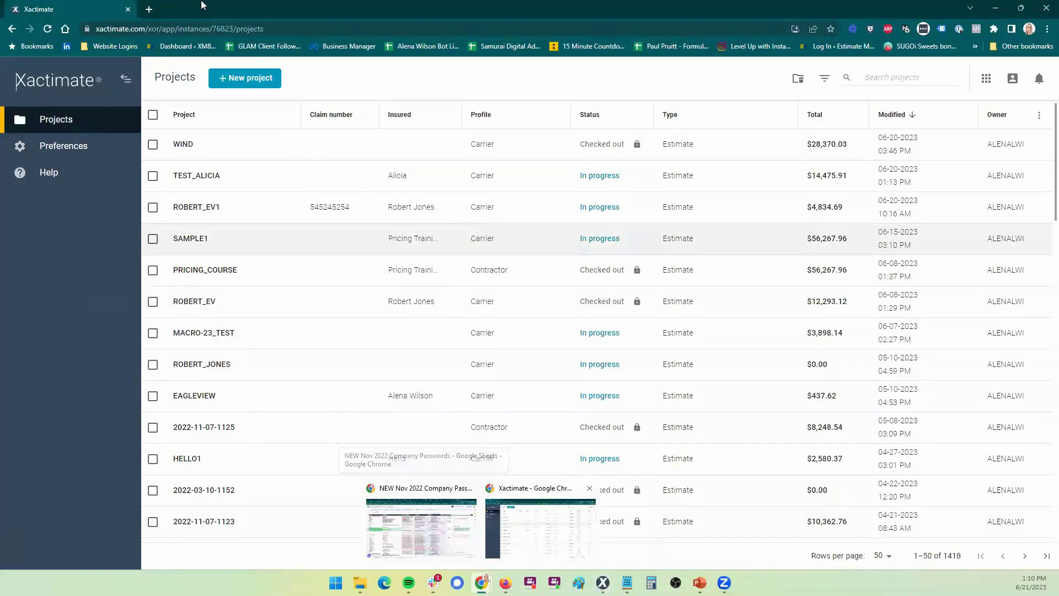
pyautogui.click(286, 28)
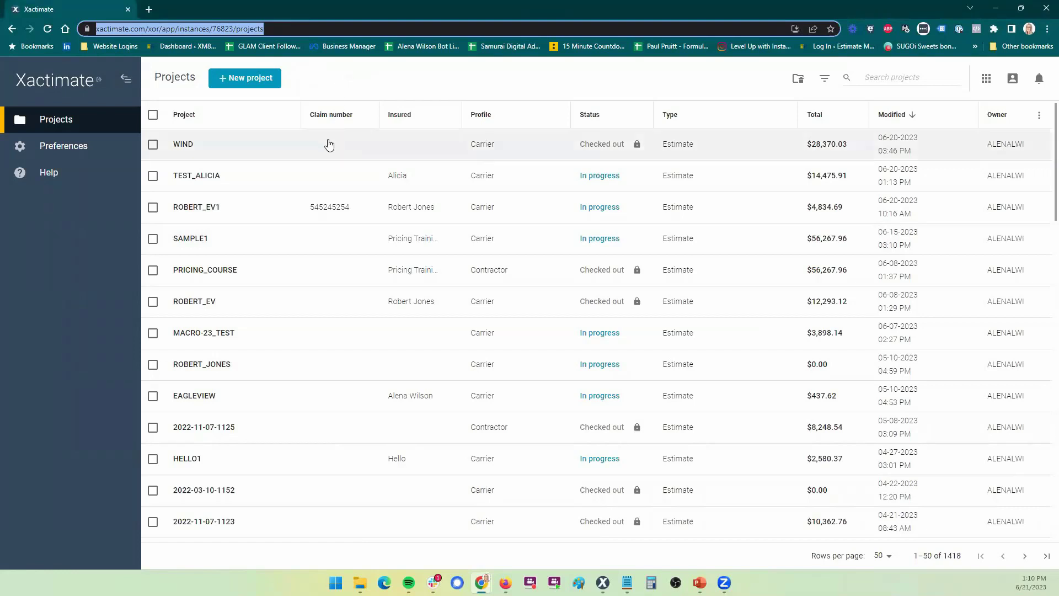
# Create a new Carrier-profile estimate project named EAGLEVIEW
pyautogui.click(248, 80)
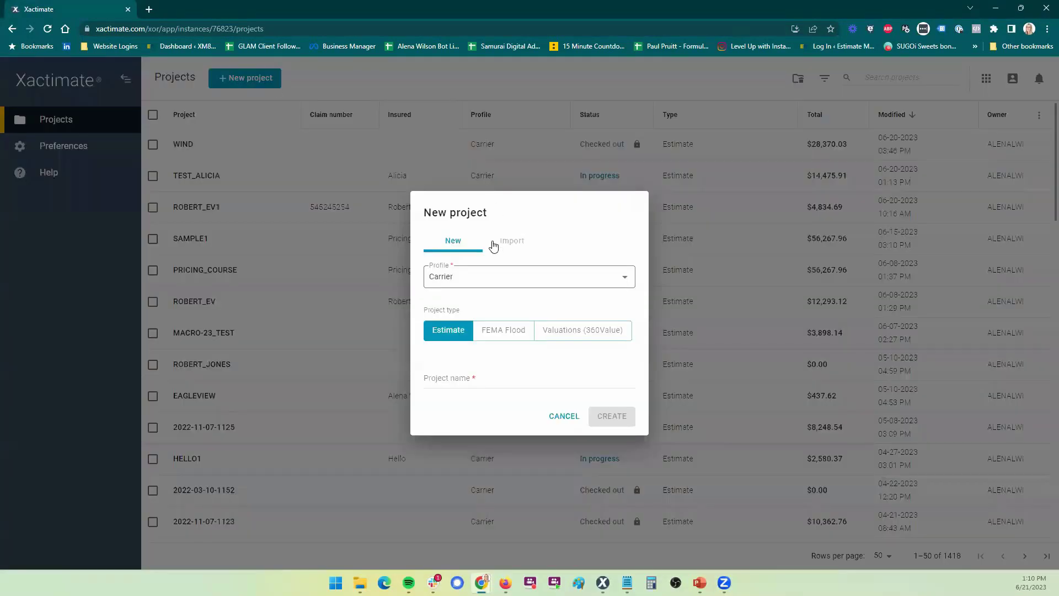
pyautogui.click(481, 281)
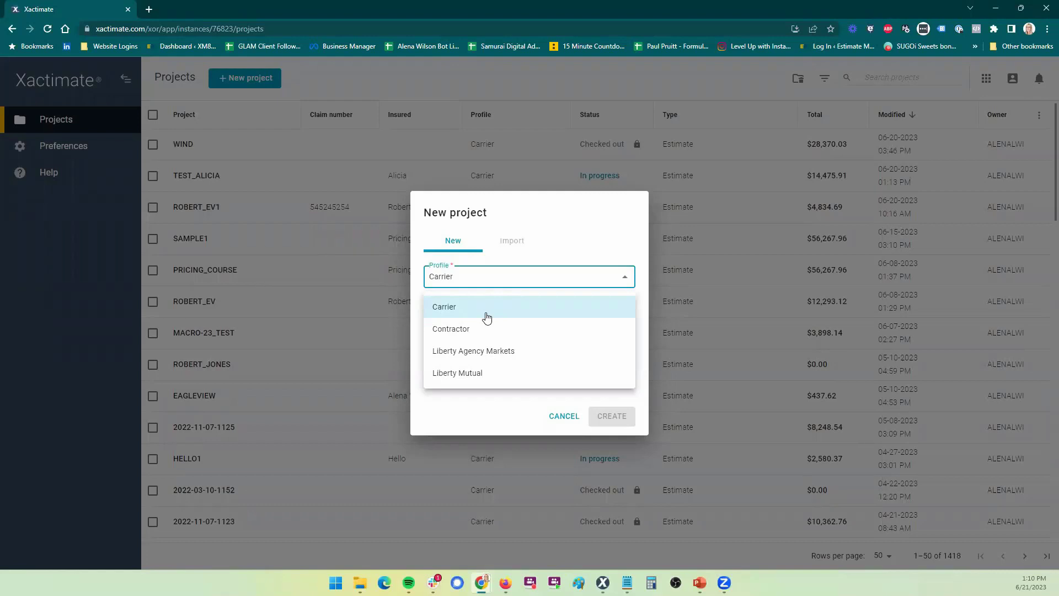
pyautogui.click(486, 317)
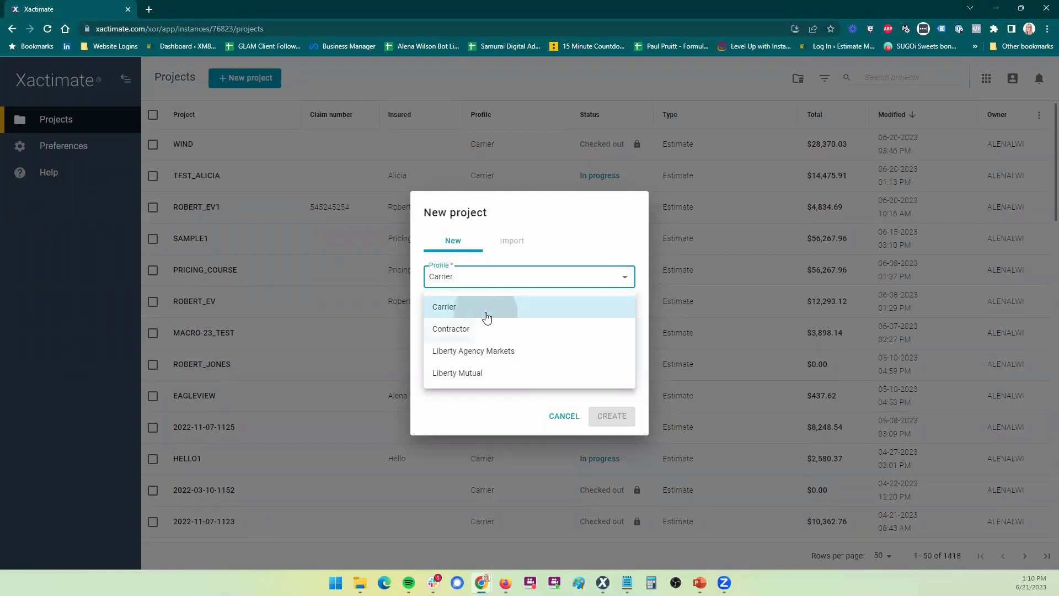
pyautogui.click(474, 280)
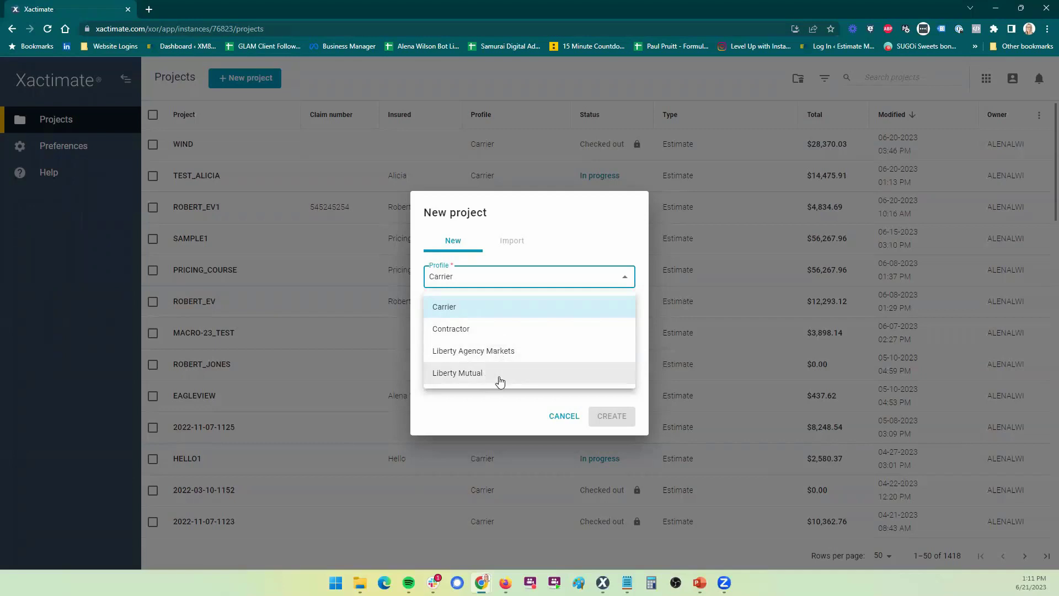
pyautogui.click(495, 305)
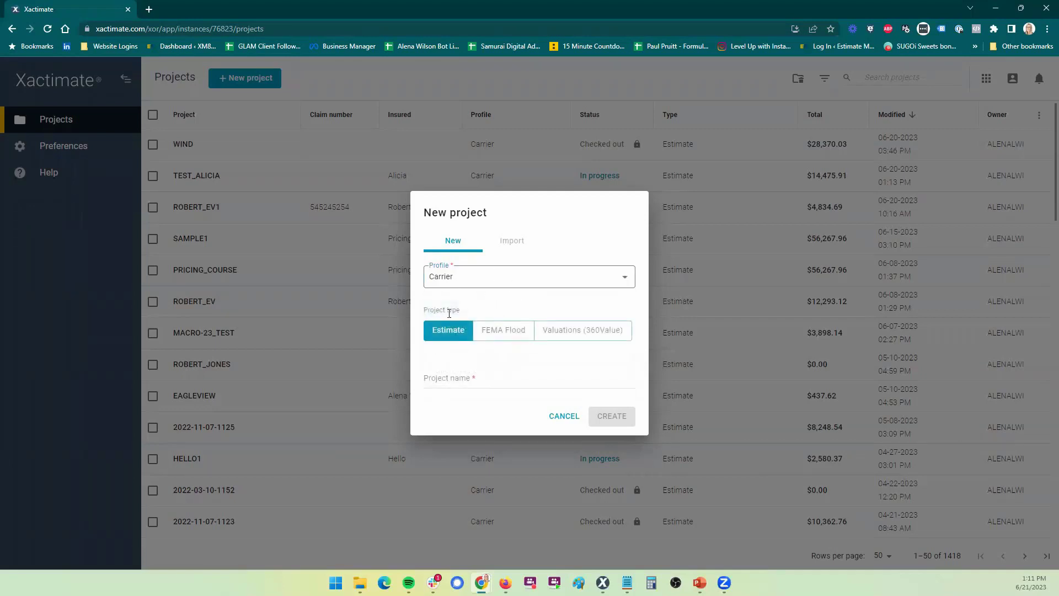
pyautogui.click(445, 378)
pyautogui.write('EAGLEVIEW1')
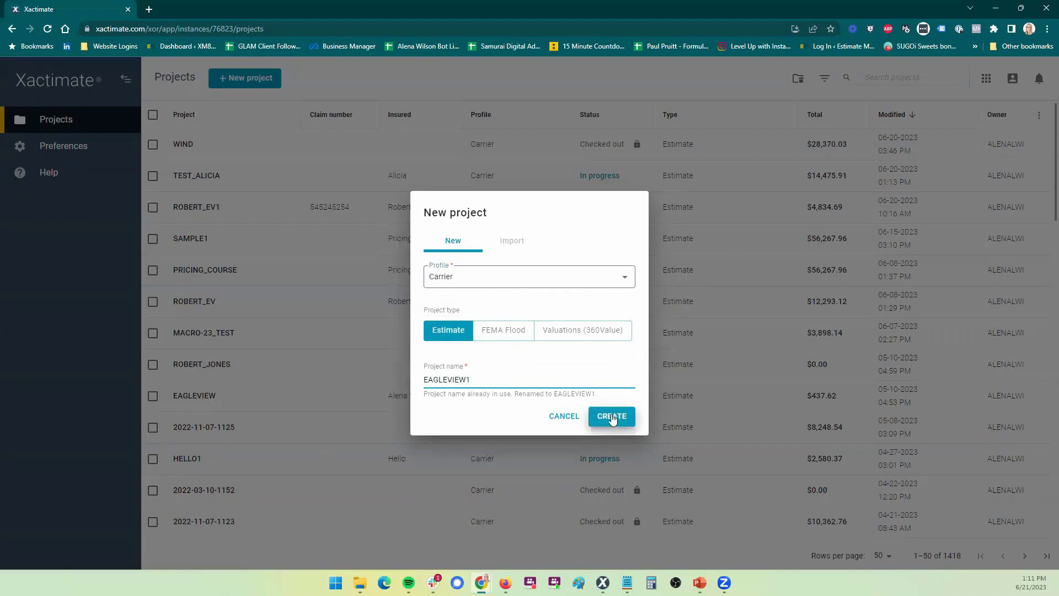
pyautogui.click(613, 418)
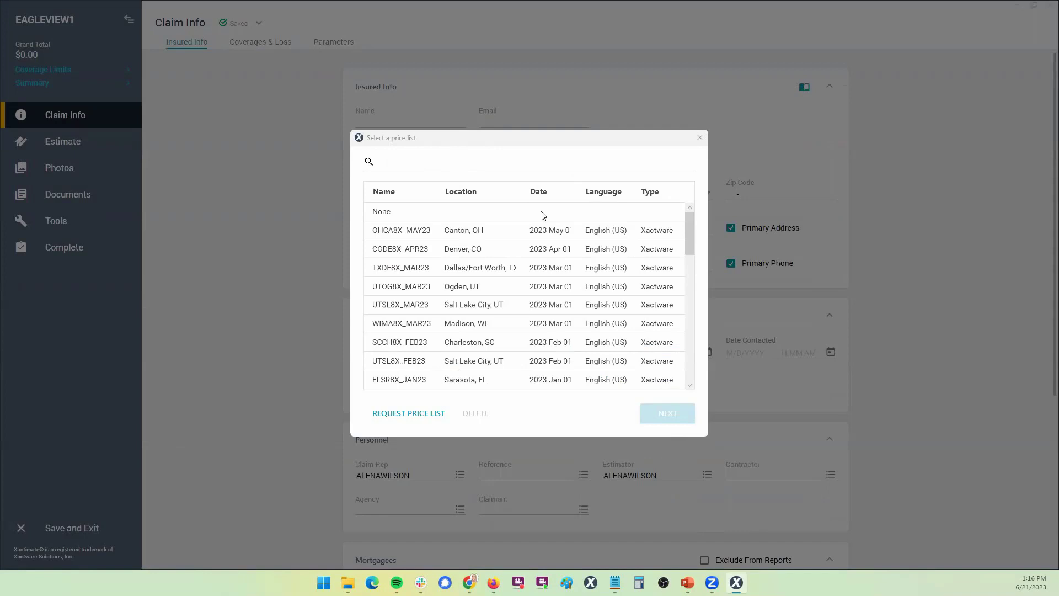
# Download the price list for zip code 84070 and continue with the Salt Lake City list
pyautogui.click(399, 417)
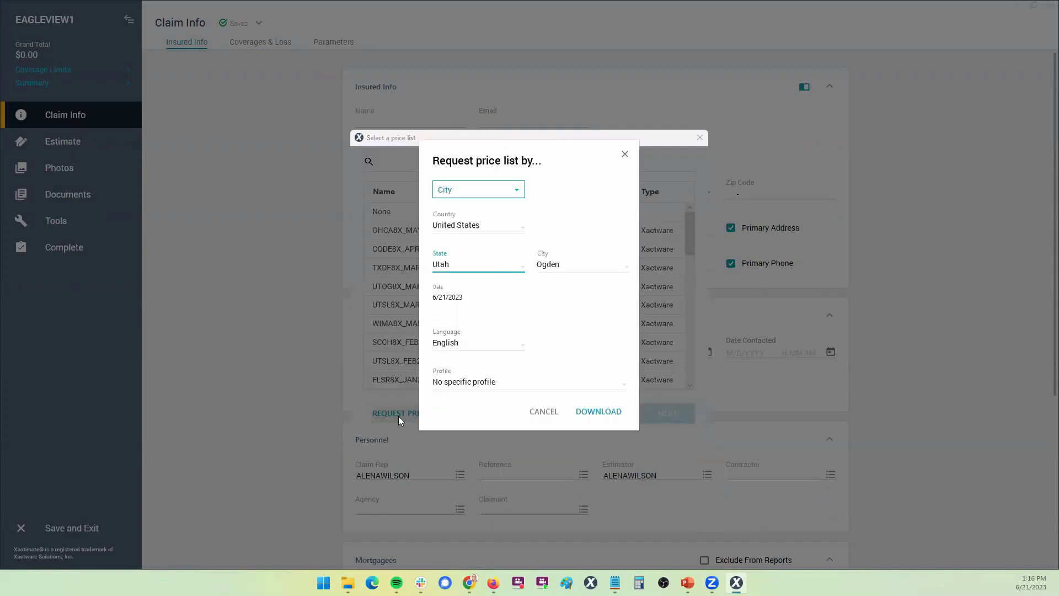
pyautogui.click(463, 192)
pyautogui.click(462, 235)
pyautogui.doubleClick(446, 265)
pyautogui.write('84070')
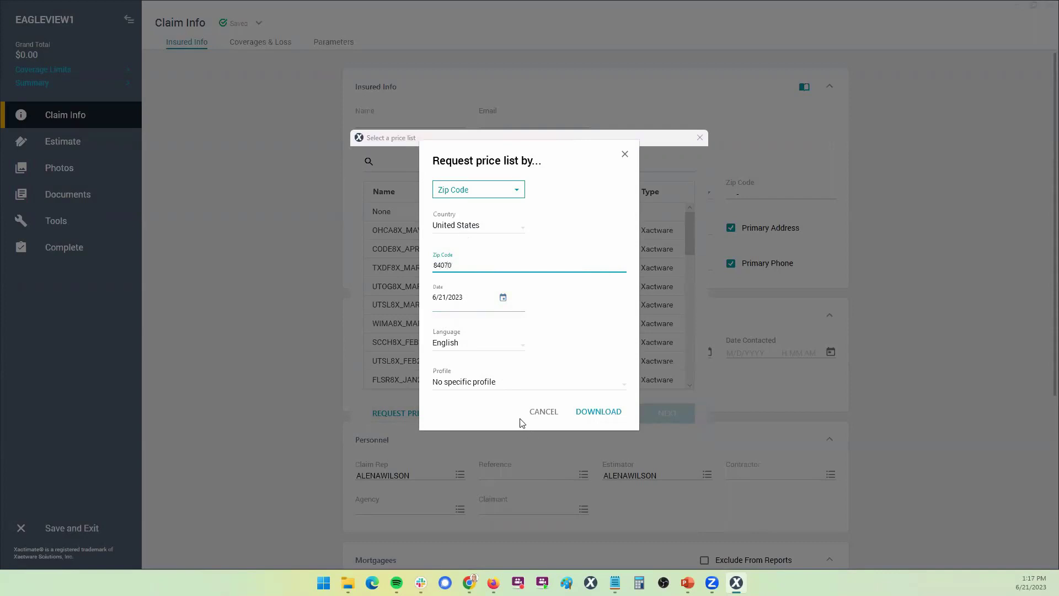
pyautogui.click(598, 421)
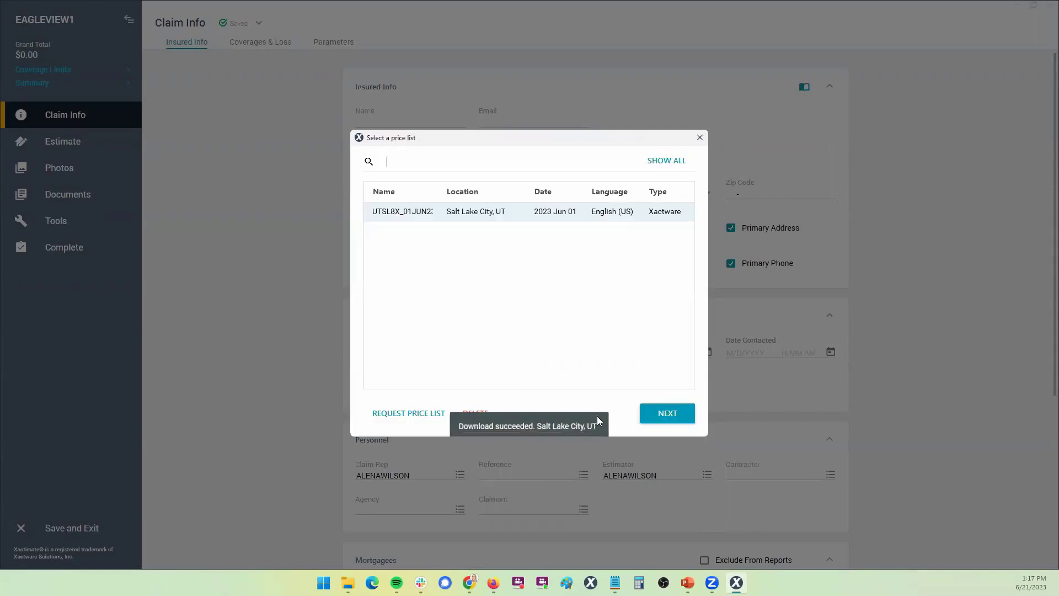
pyautogui.click(667, 414)
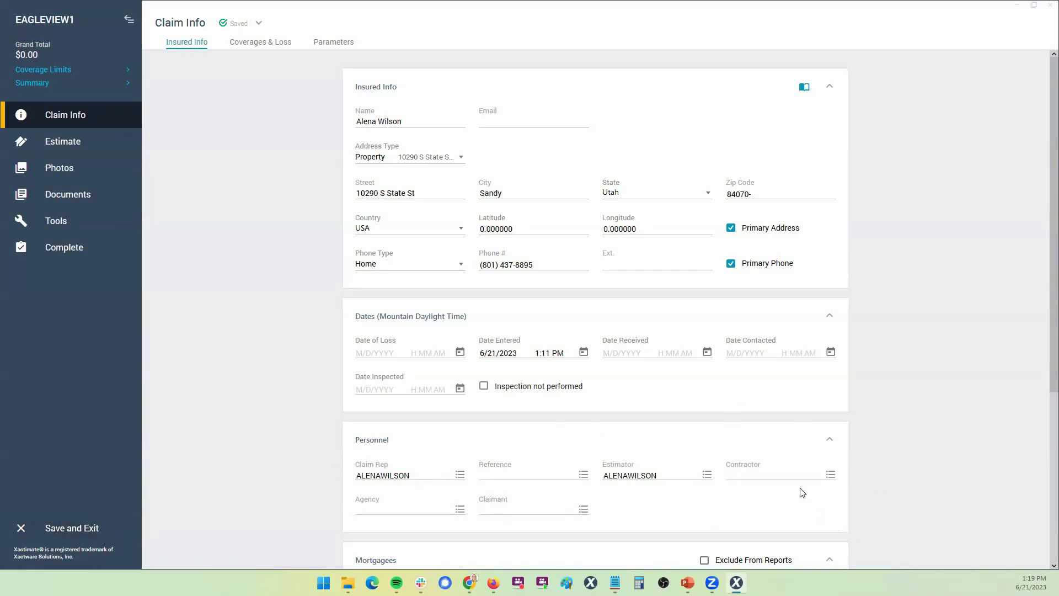
# Enter the insured's name, street, city, state, zip code and home phone on Claim Info
pyautogui.moveTo(737, 582)
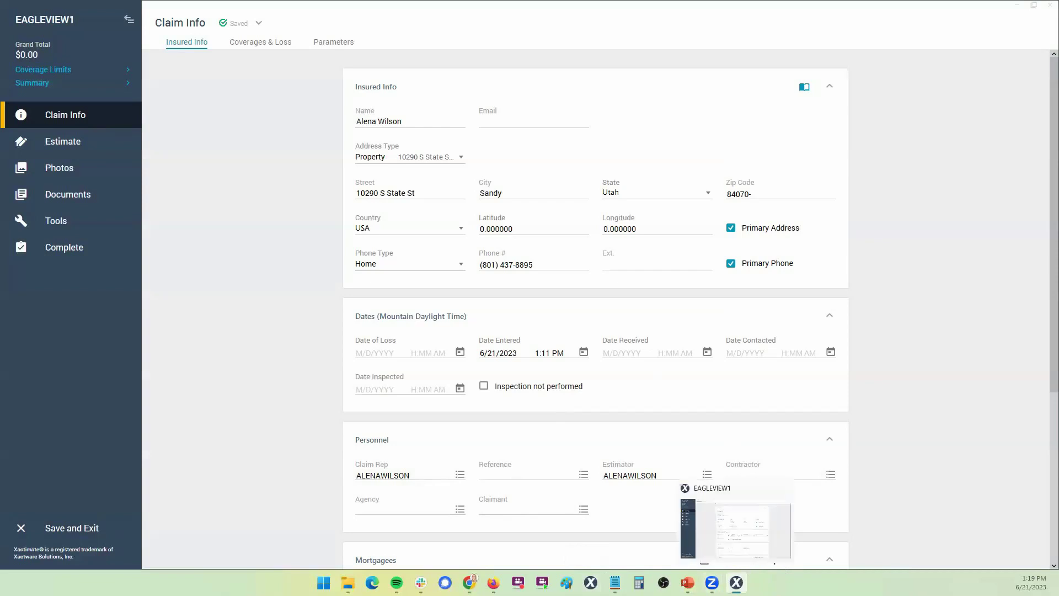
# Save and exit EAGLEVIEW1, then select its new row in the online Projects list
pyautogui.hotkey('alt', 'F4')
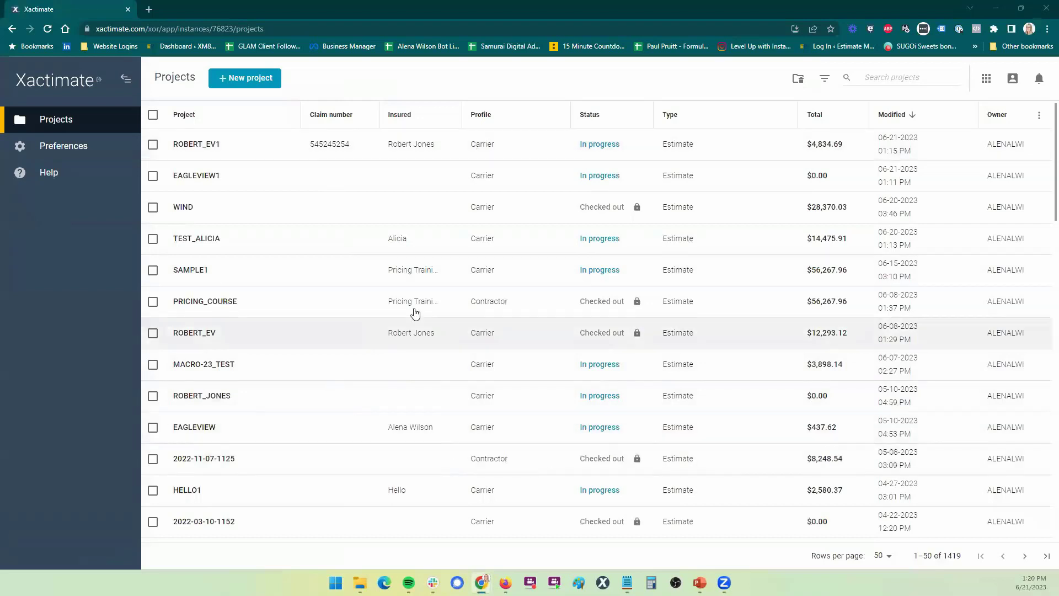
pyautogui.doubleClick(119, 31)
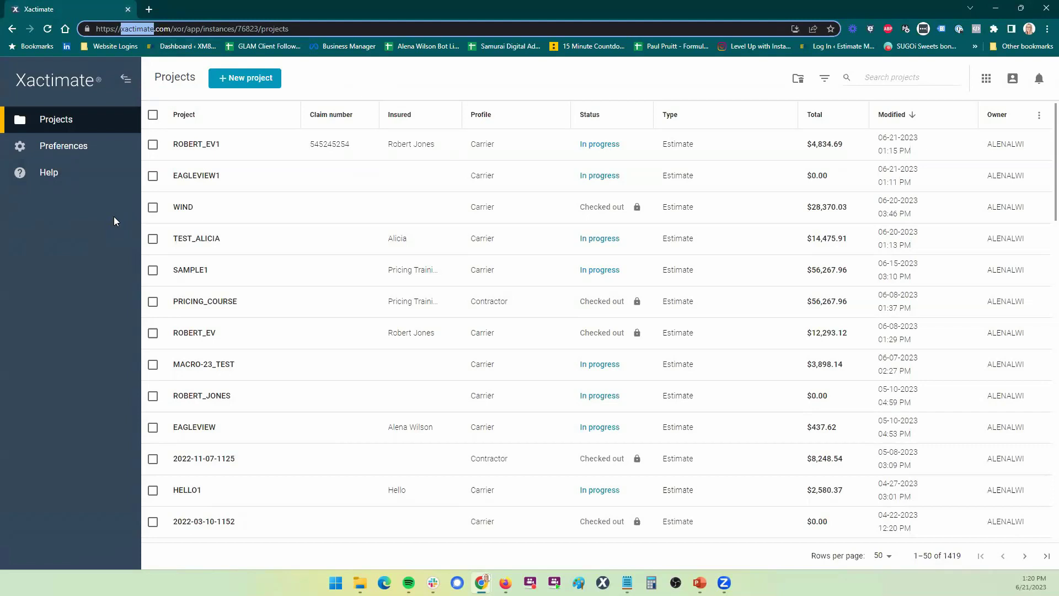
pyautogui.click(267, 175)
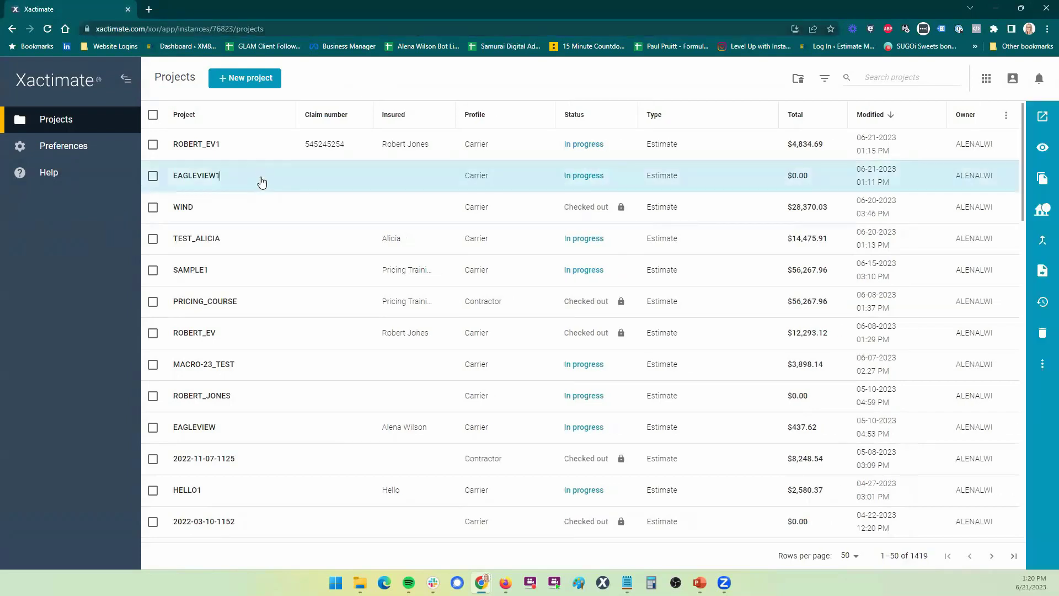
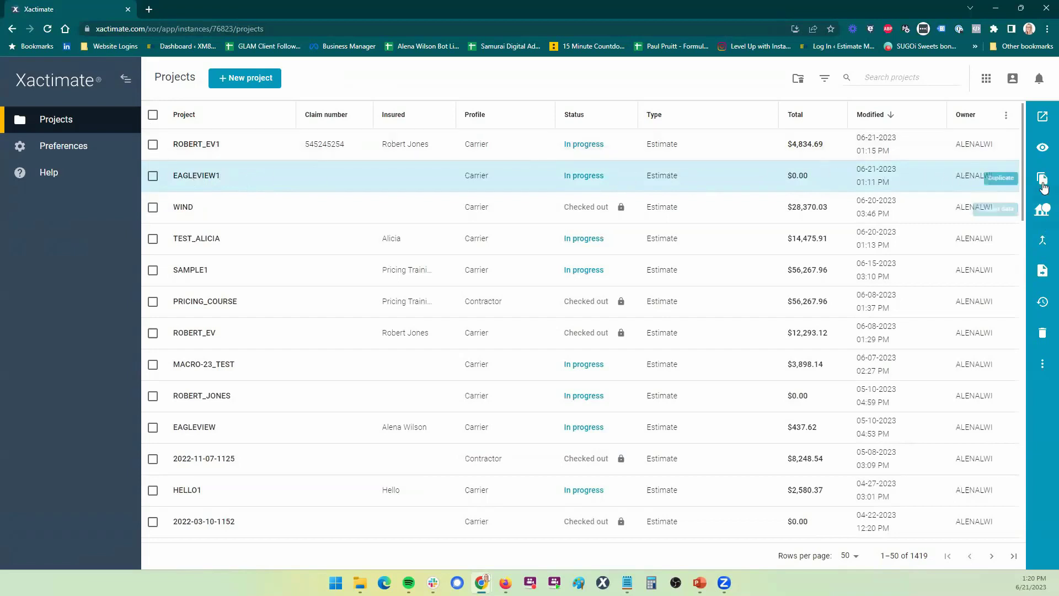
# Select the EAGLEVIEW1 project and start a new data request for it
pyautogui.click(598, 173)
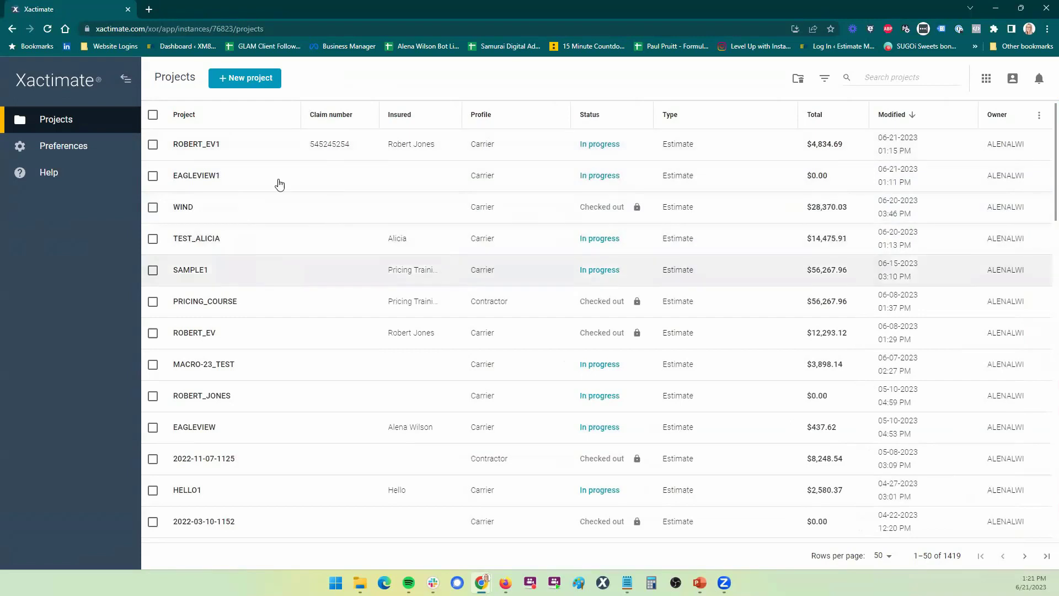
pyautogui.click(320, 180)
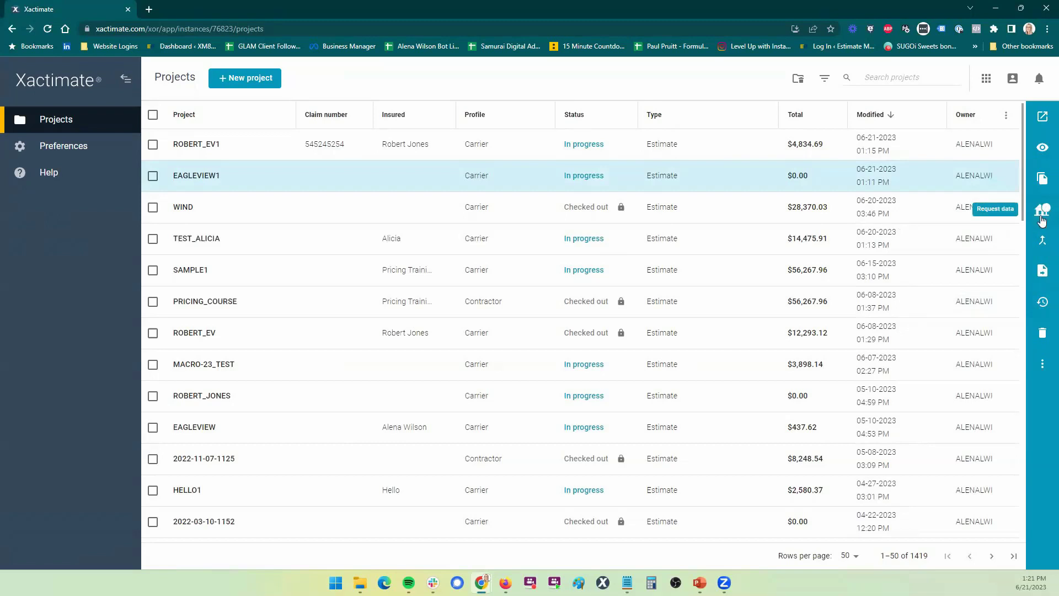
pyautogui.click(1043, 211)
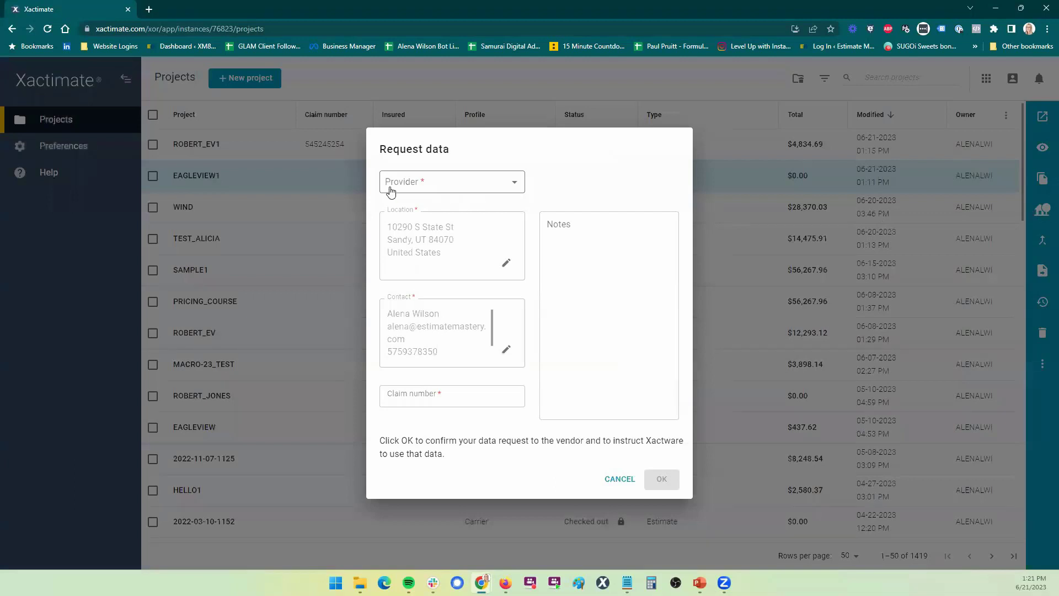
# Choose EagleView Roof as the data provider in the Request data dialog
pyautogui.click(502, 186)
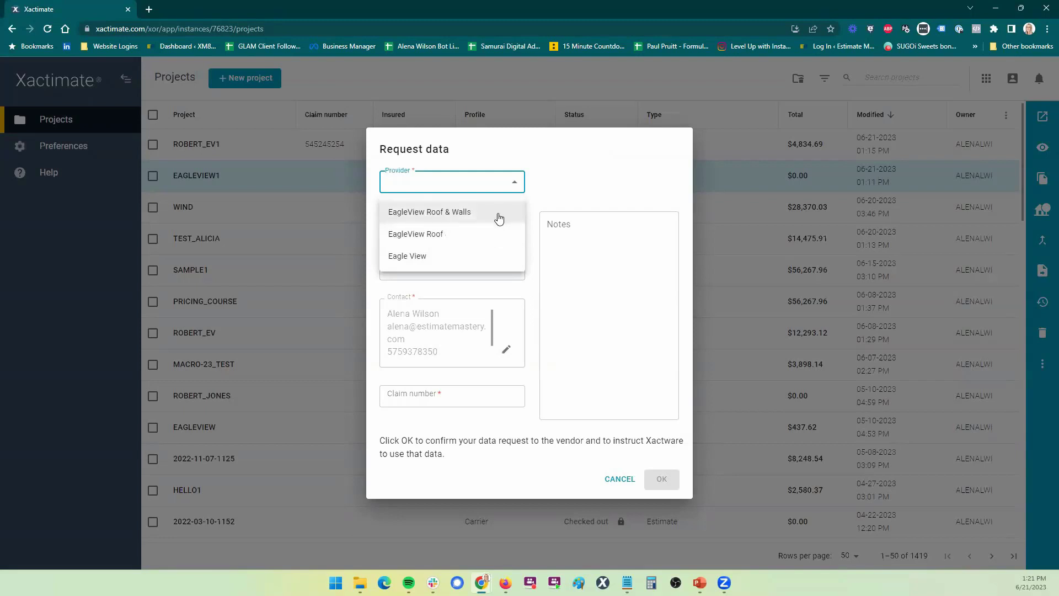
pyautogui.click(461, 239)
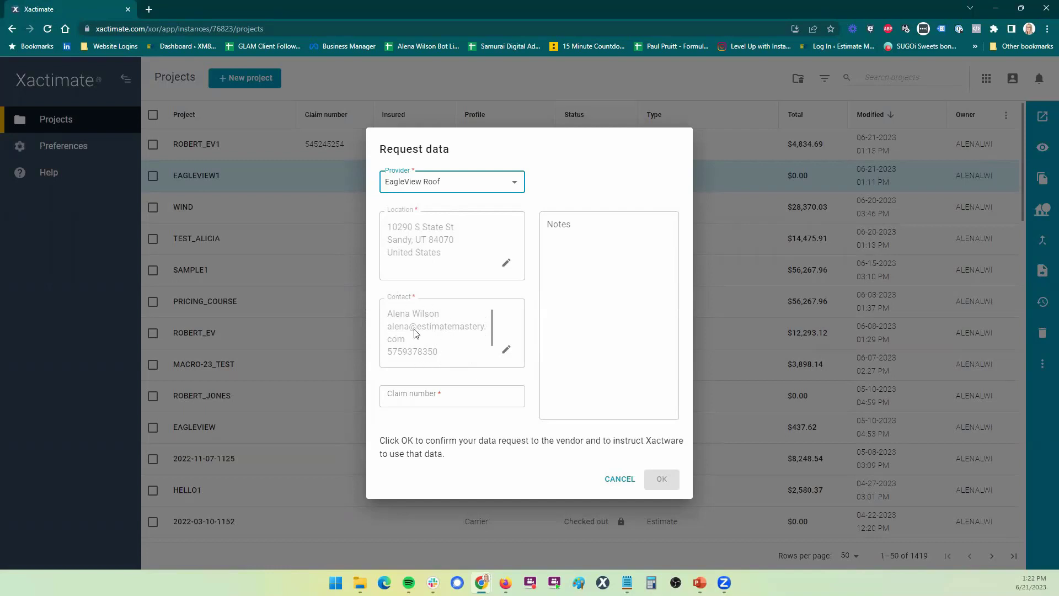
pyautogui.click(410, 400)
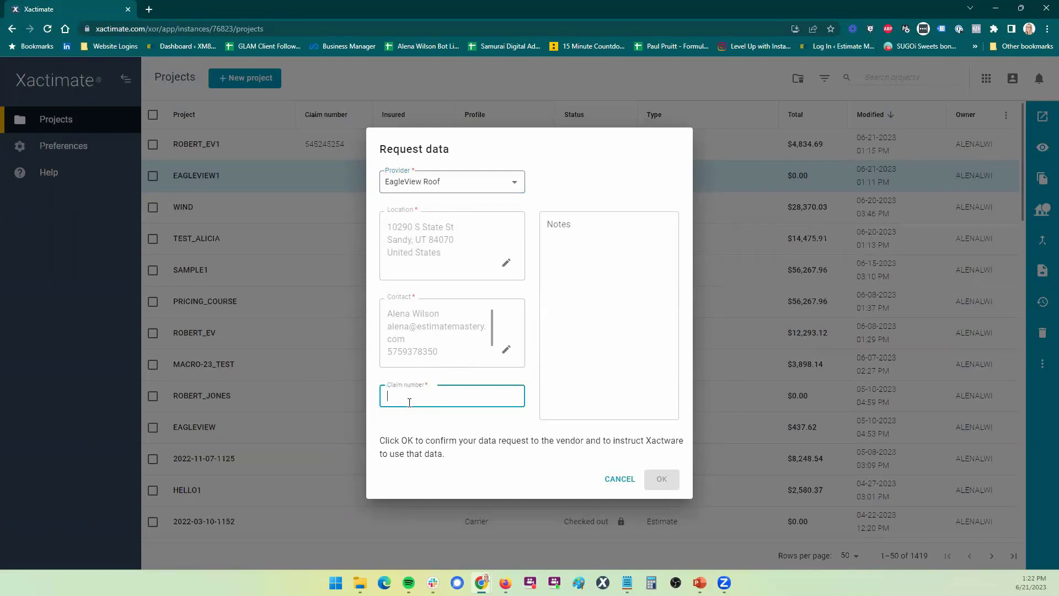
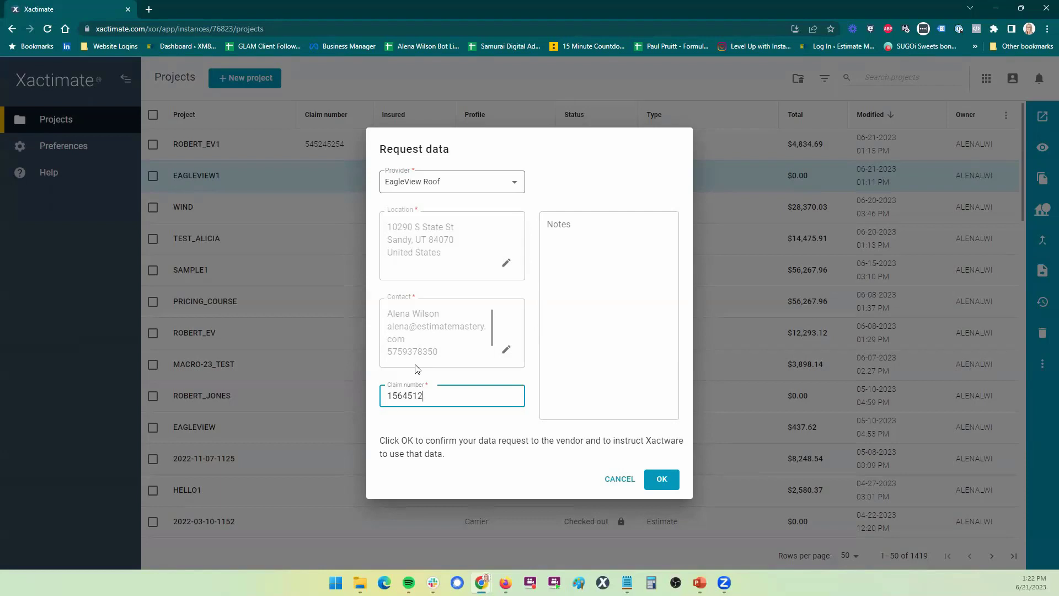
# Enter the claim number on the EagleView Roof data request
pyautogui.click(610, 266)
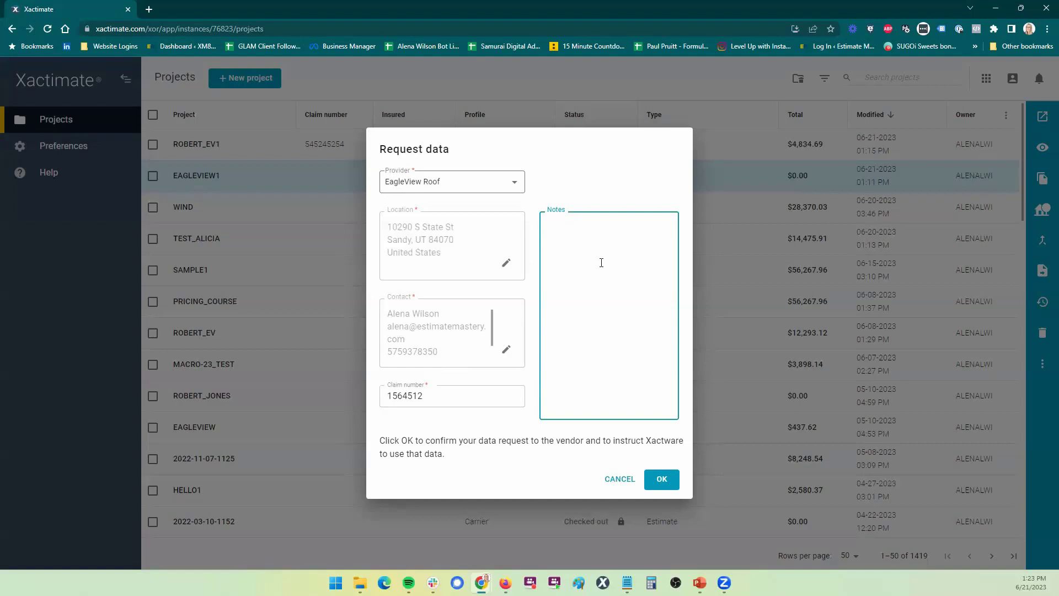
# Reconfirm EagleView Roof as the provider and submit the data request with OK
pyautogui.click(583, 237)
pyautogui.click(514, 184)
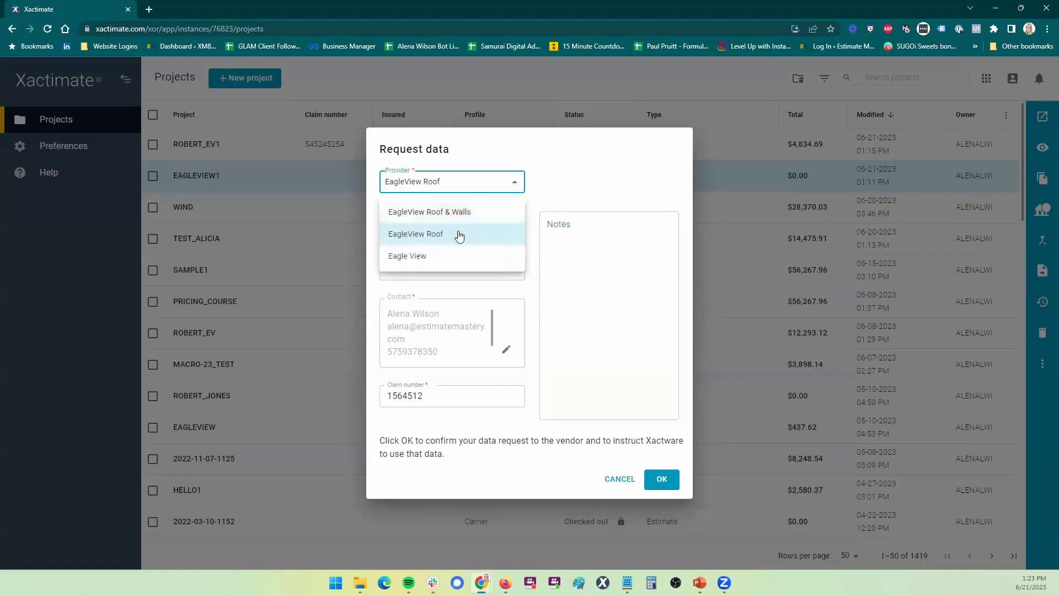
pyautogui.click(594, 241)
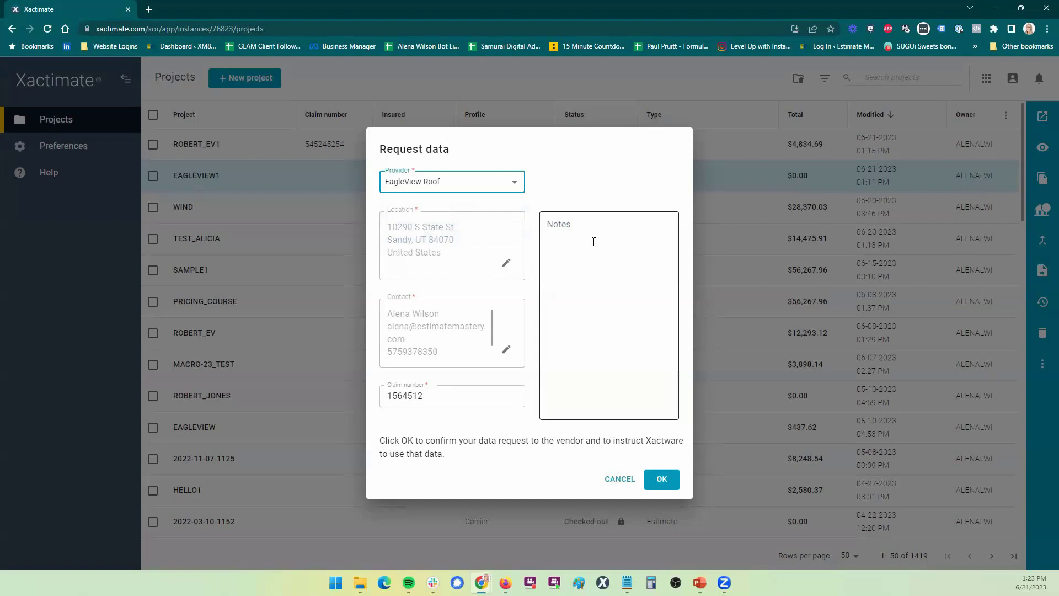
pyautogui.click(501, 183)
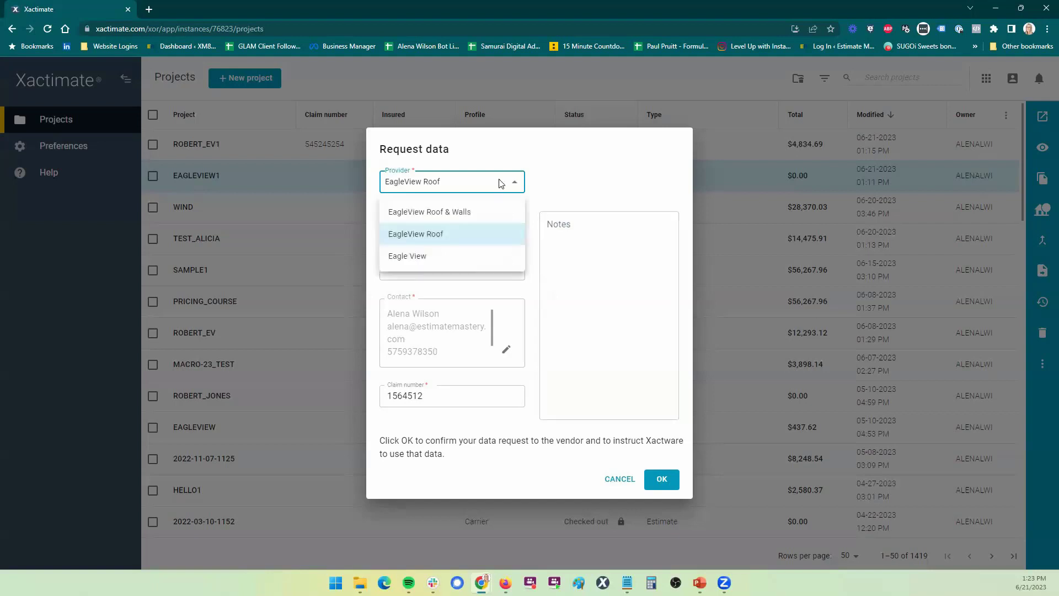
pyautogui.click(592, 251)
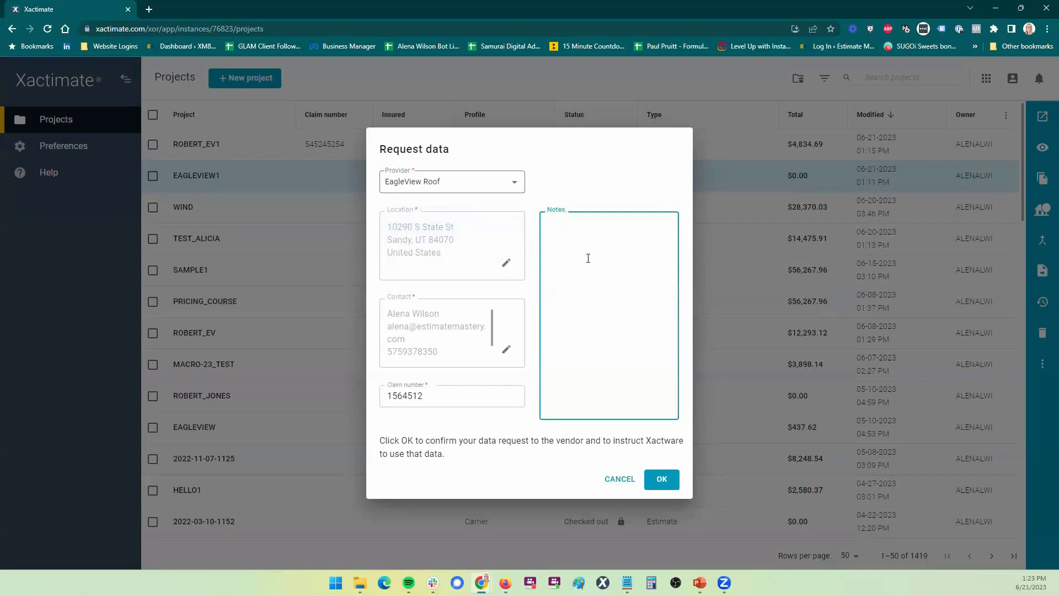
pyautogui.click(659, 483)
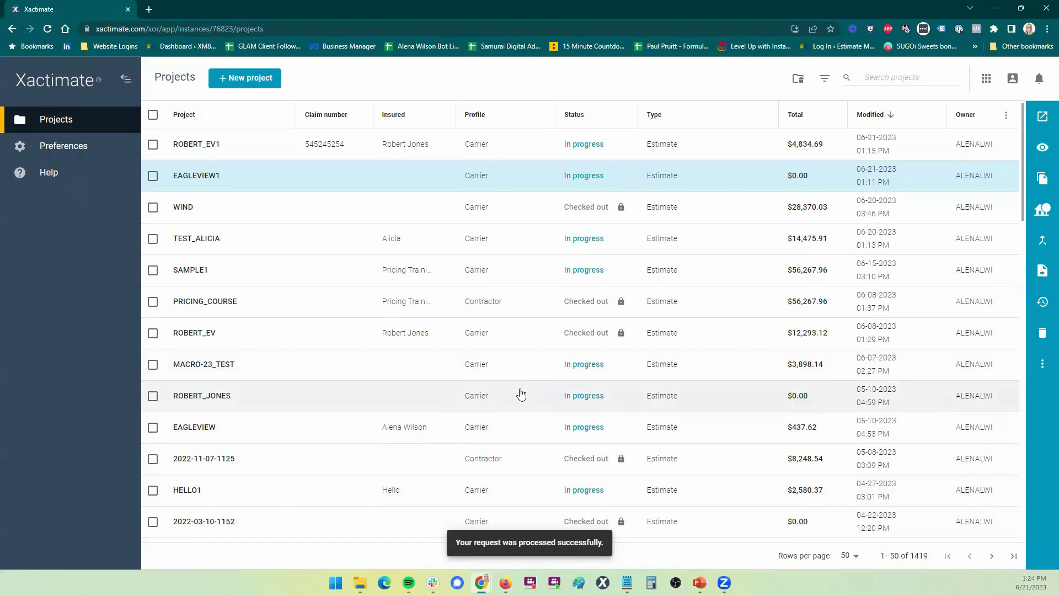
pyautogui.doubleClick(279, 152)
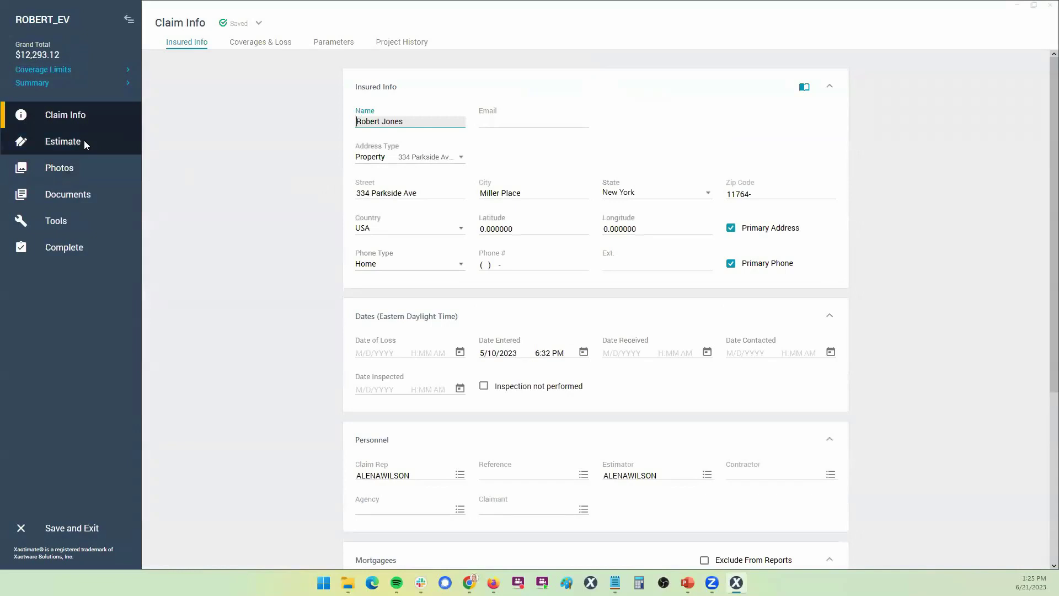
pyautogui.click(84, 143)
pyautogui.click(67, 173)
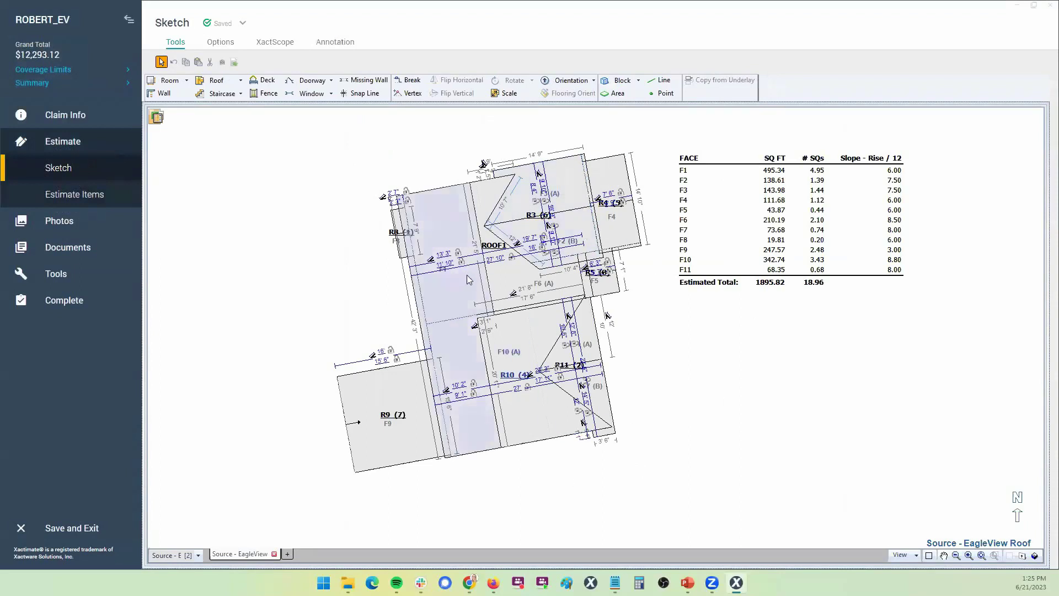
pyautogui.moveTo(411, 238)
pyautogui.mouseDown()
pyautogui.moveTo(683, 419)
pyautogui.moveTo(718, 485)
pyautogui.mouseUp()
pyautogui.press('Delete')
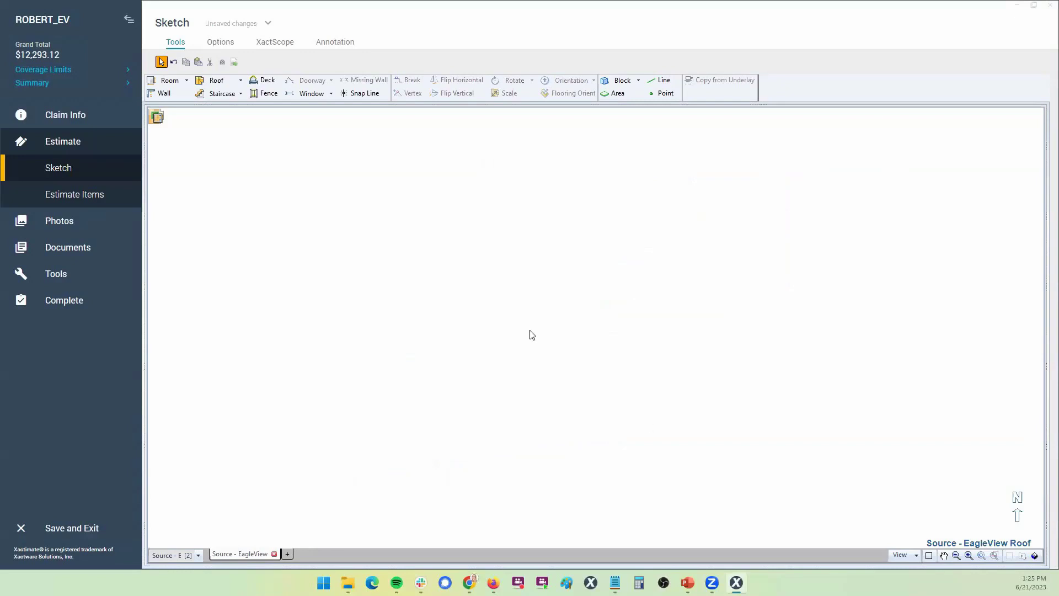
# Bring up the list of EagleView roof datasets available for import
pyautogui.click(157, 122)
pyautogui.click(157, 121)
pyautogui.click(158, 118)
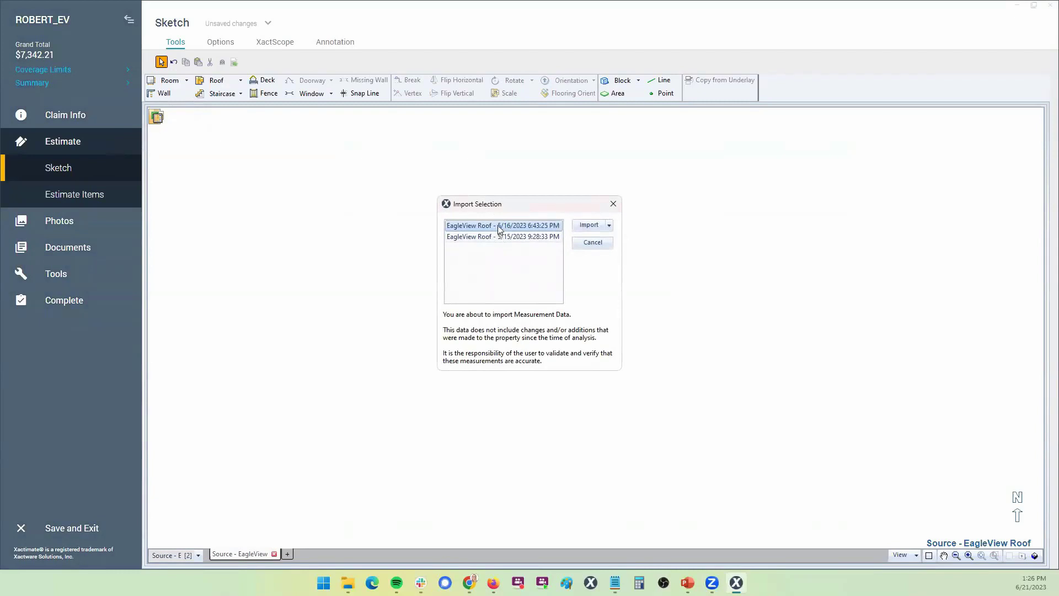
# Import the 5/16/2023 EagleView Roof sketch, review its 1895.82 sq ft properties, and view it in 3D
pyautogui.click(588, 225)
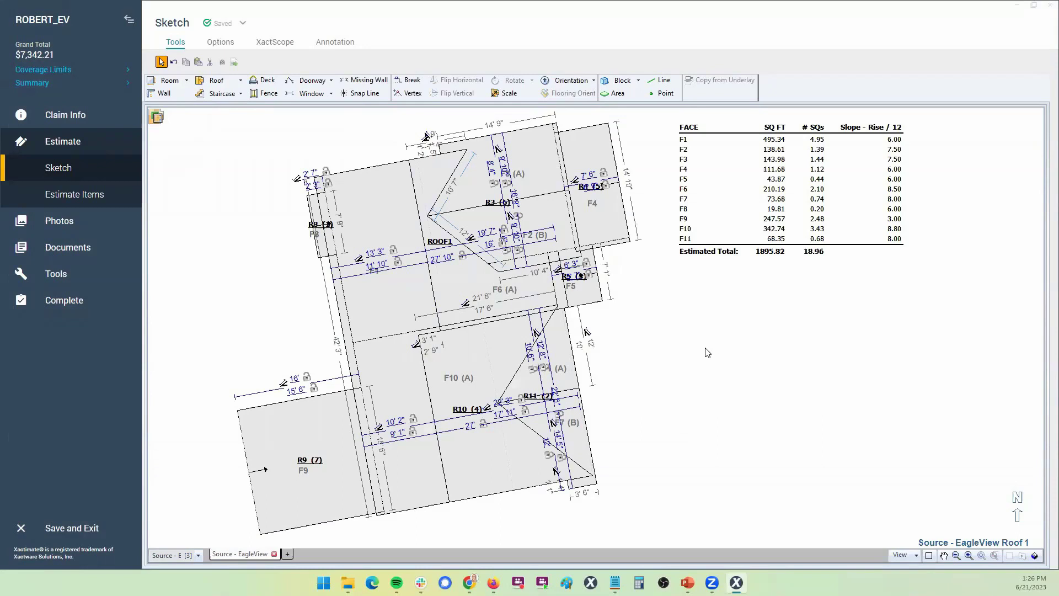
pyautogui.moveTo(192, 133); pyautogui.dragTo(831, 519)
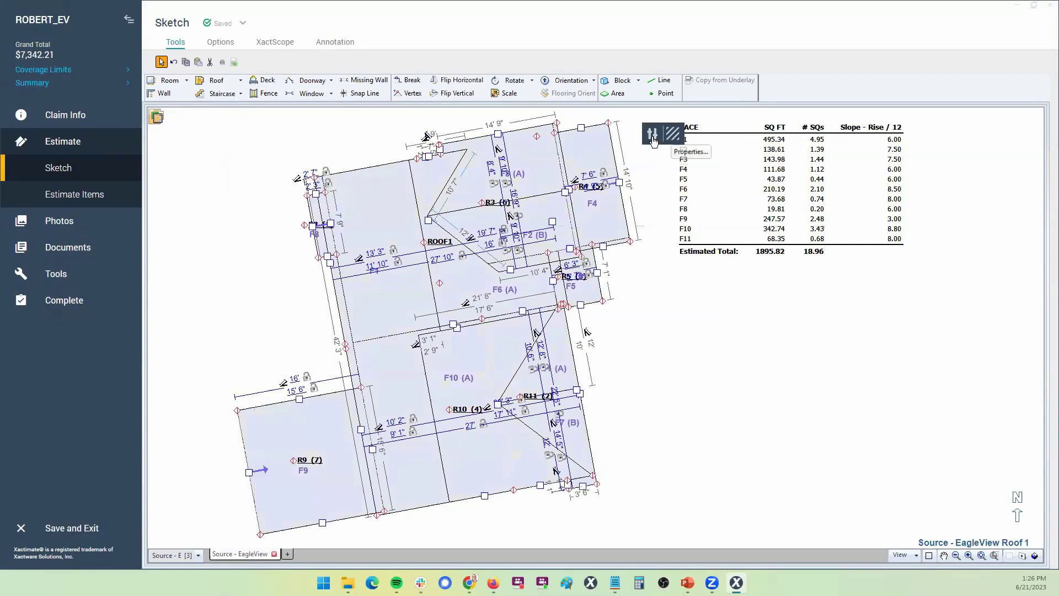
pyautogui.click(683, 141)
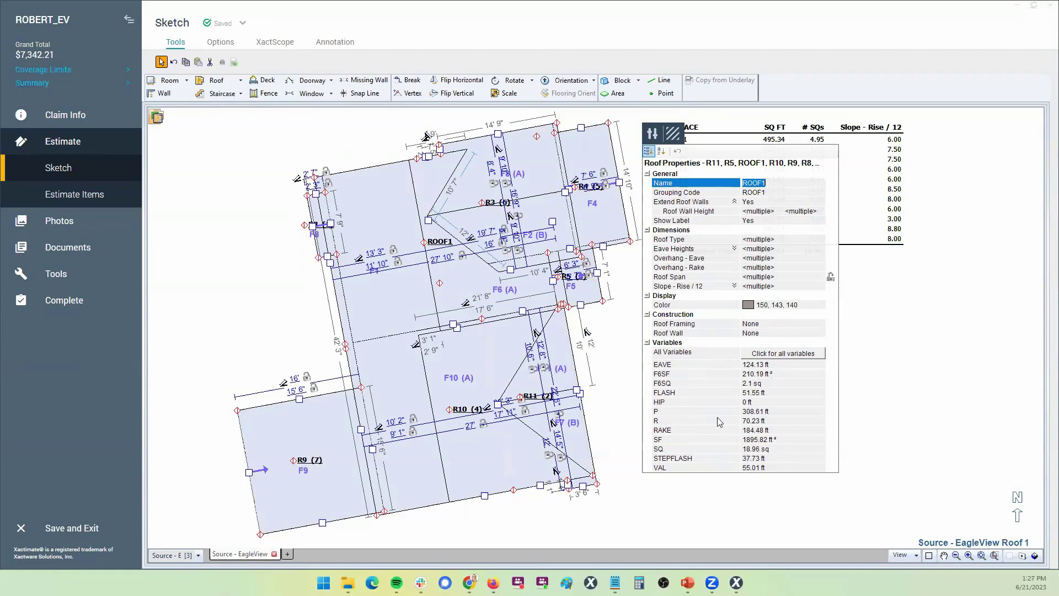
pyautogui.click(898, 402)
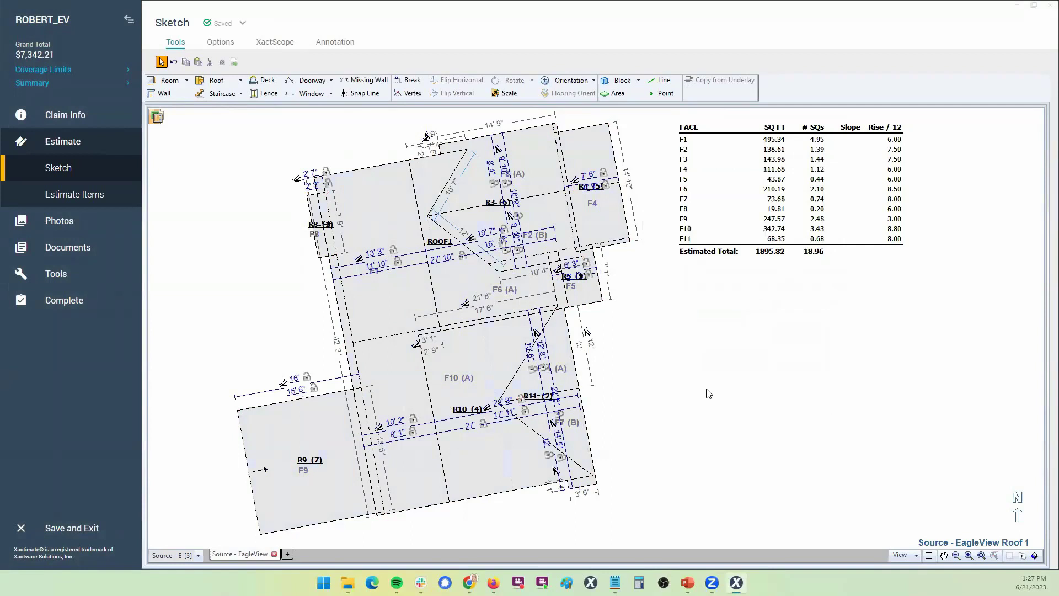
pyautogui.scroll(-1, 708, 393)
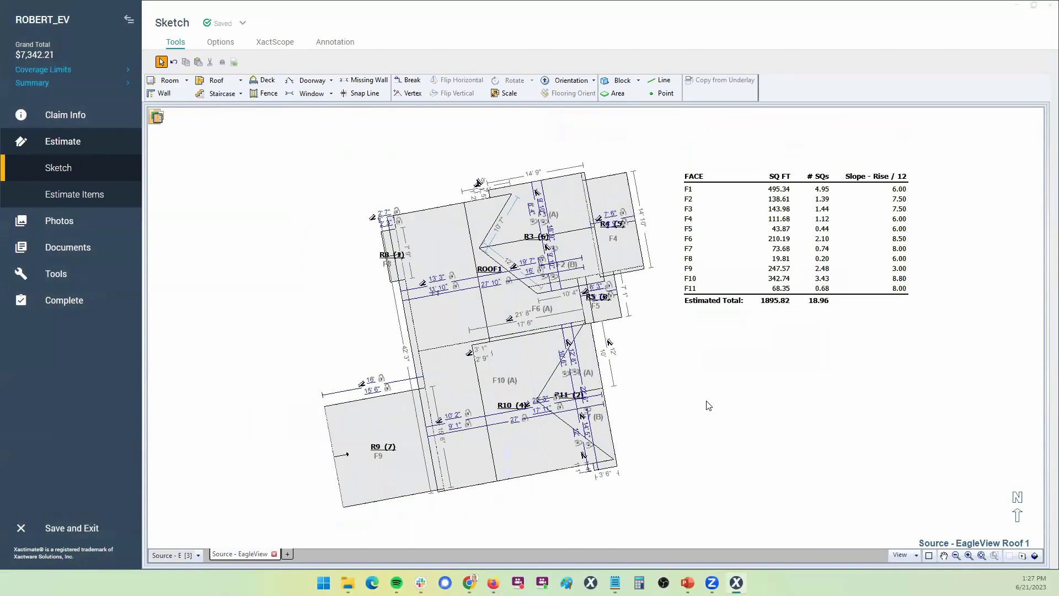
pyautogui.press('F6')
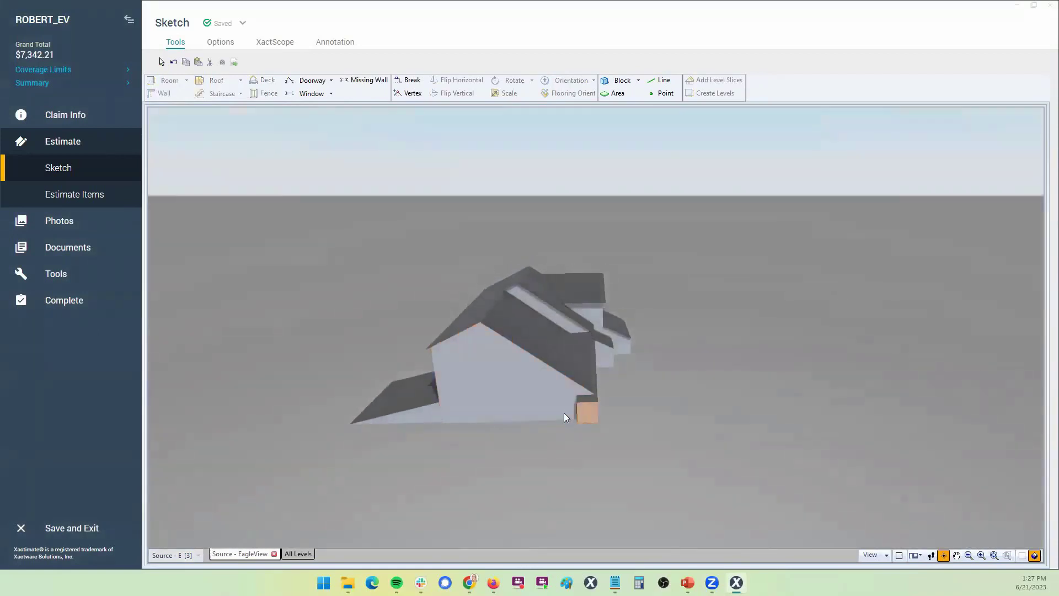
# Orbit the 3D house model through several angles, then return to the 2D roof sketch
pyautogui.moveTo(645, 390); pyautogui.dragTo(444, 386)
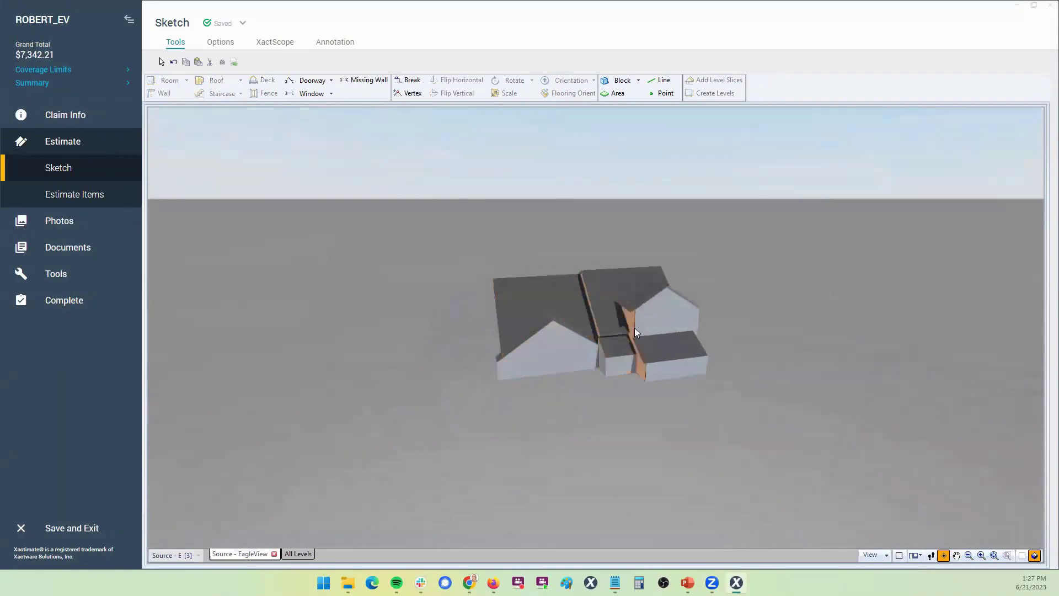
pyautogui.moveTo(669, 404); pyautogui.dragTo(503, 386)
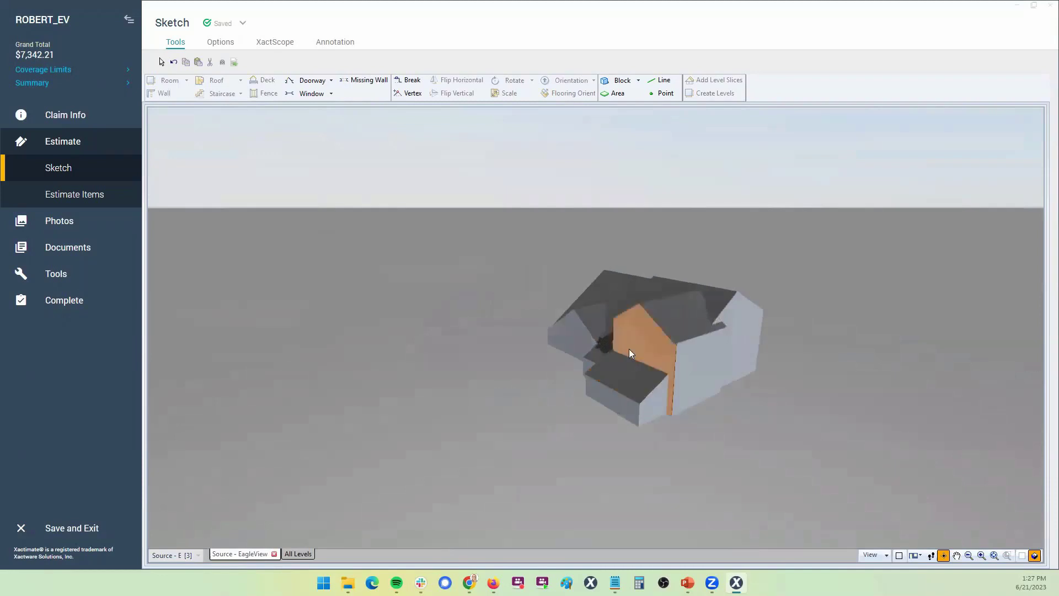
pyautogui.moveTo(649, 411); pyautogui.dragTo(716, 386)
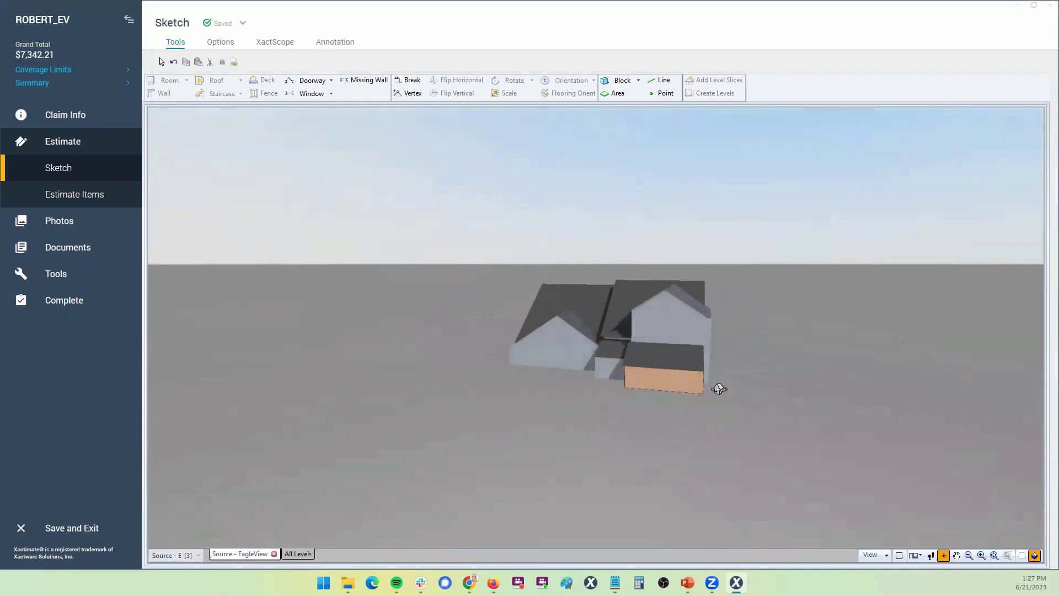
pyautogui.moveTo(626, 380); pyautogui.dragTo(536, 416)
pyautogui.moveTo(711, 395); pyautogui.dragTo(633, 418)
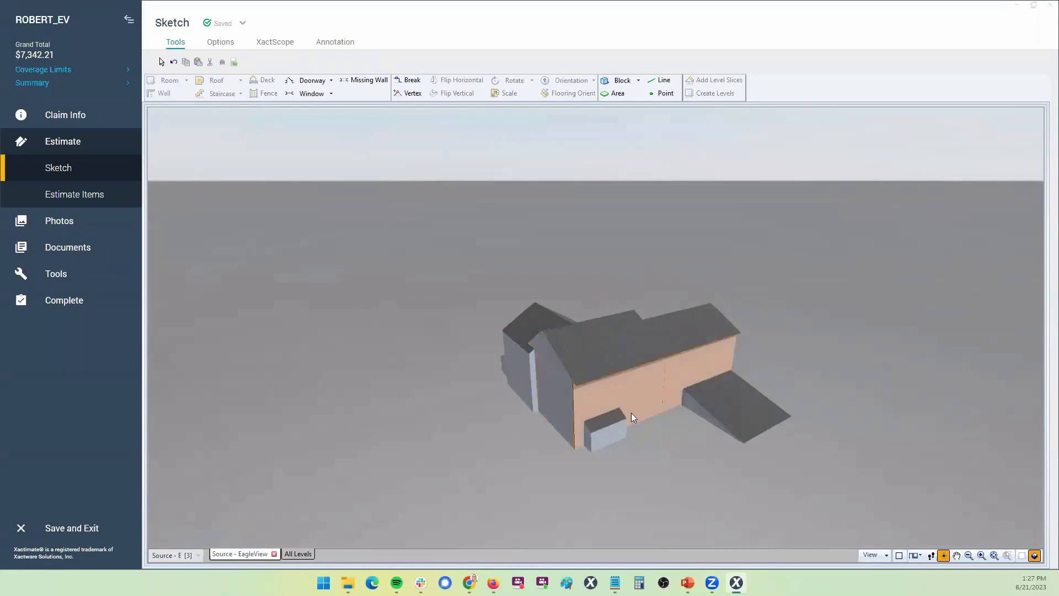
pyautogui.press('Escape')
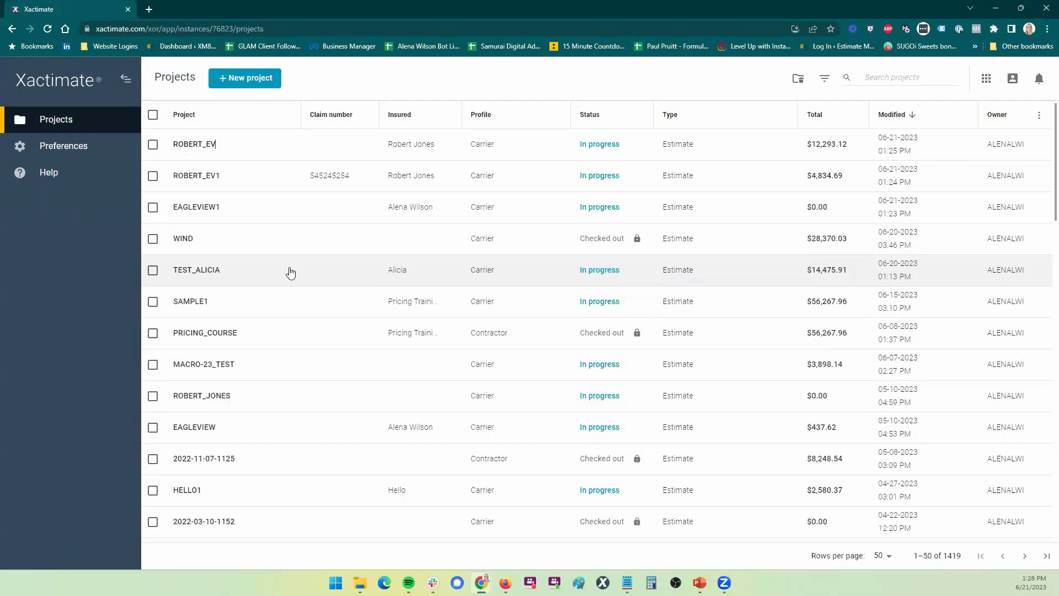
pyautogui.click(305, 366)
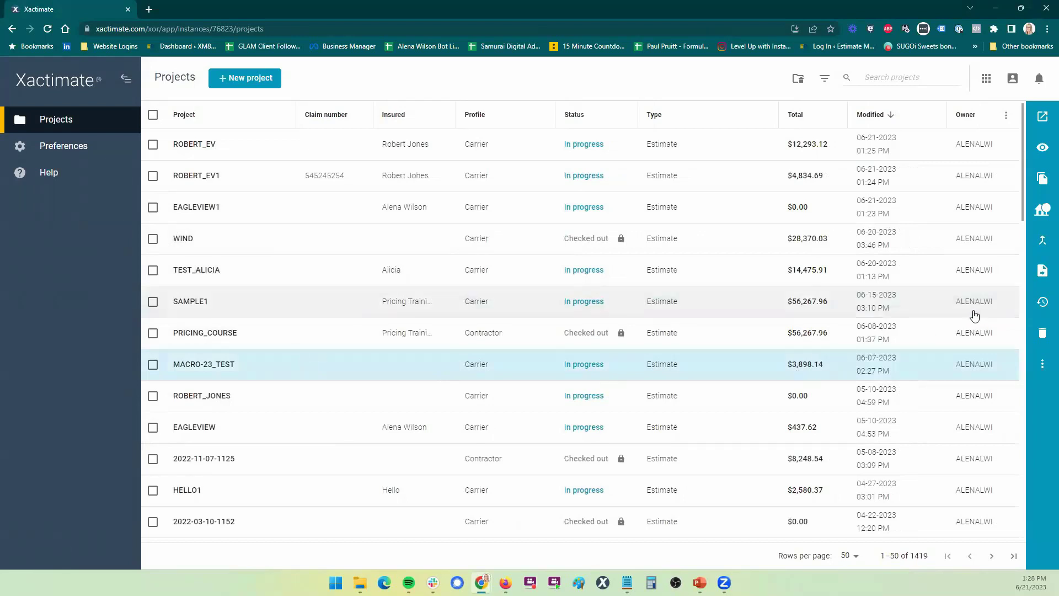
pyautogui.click(1044, 214)
pyautogui.click(473, 182)
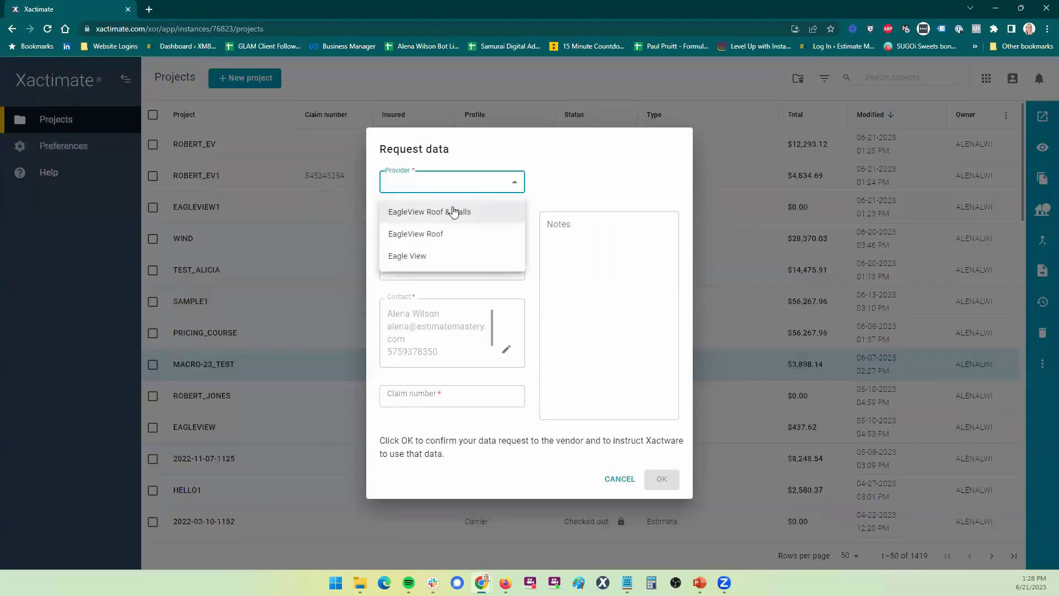
pyautogui.click(442, 233)
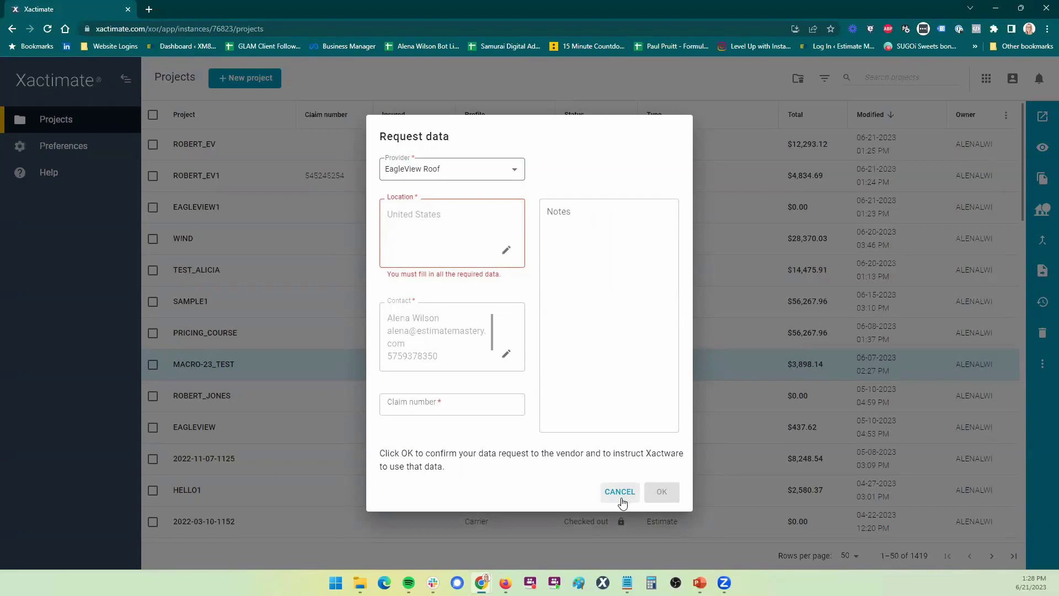
pyautogui.click(622, 501)
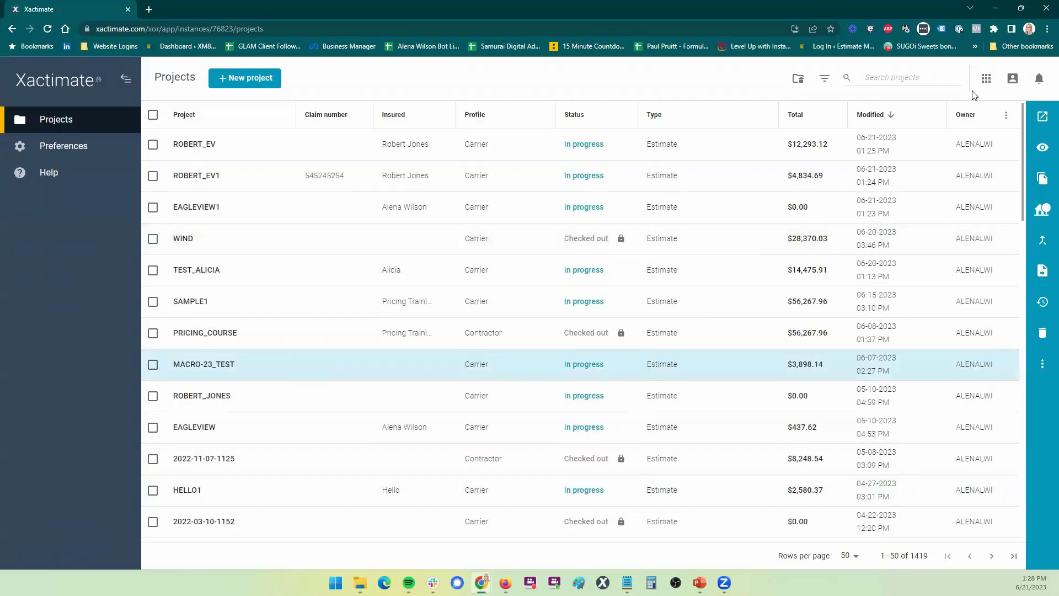
# Create a new Carrier-profile project named EAGLEVIEW_TEST in the desktop app
pyautogui.hotkey('alt', 'Tab')
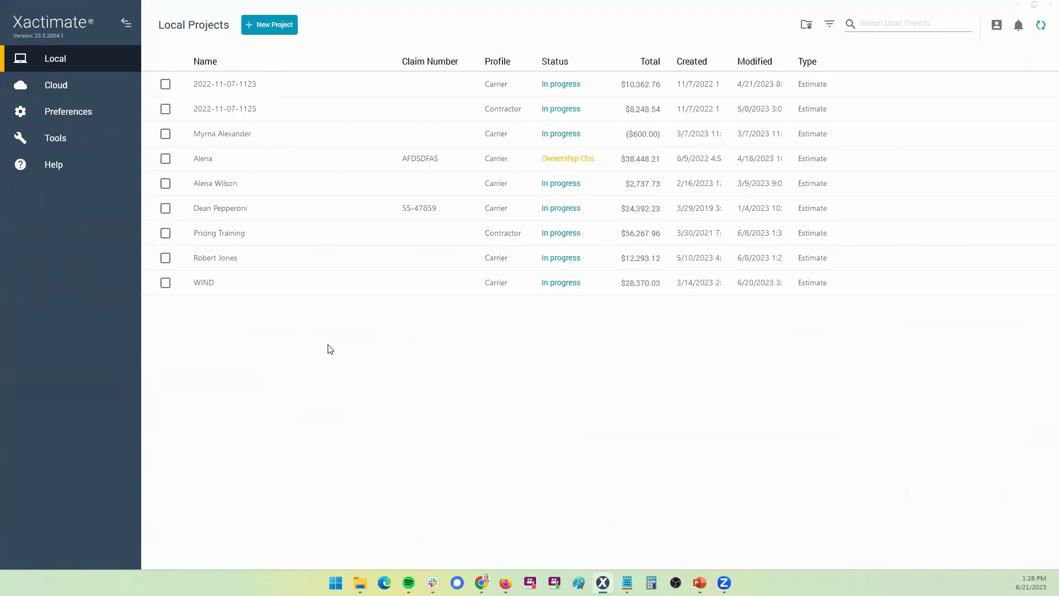
pyautogui.click(272, 23)
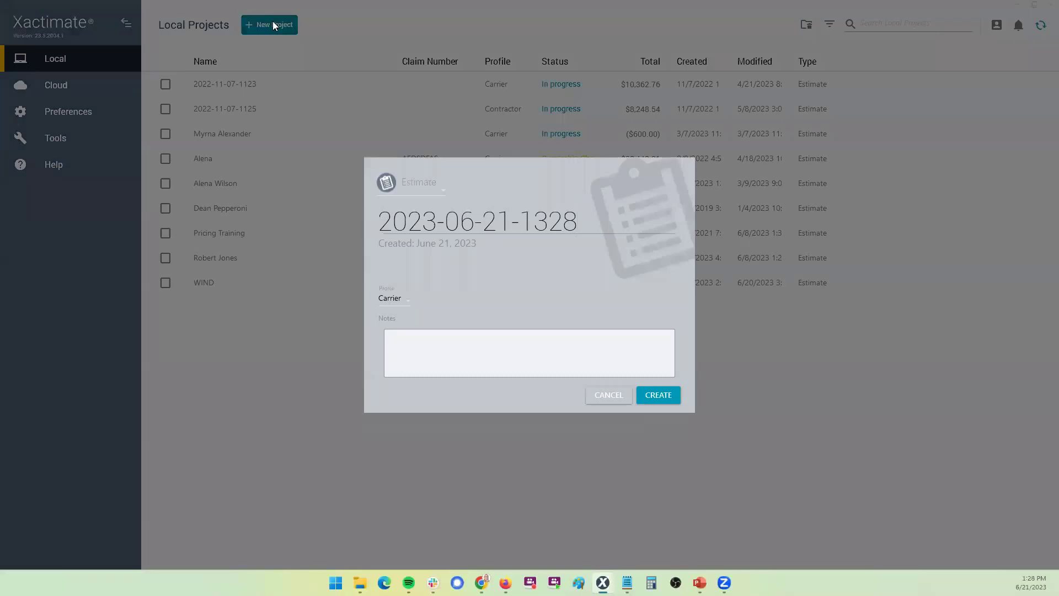
pyautogui.tripleClick(451, 223)
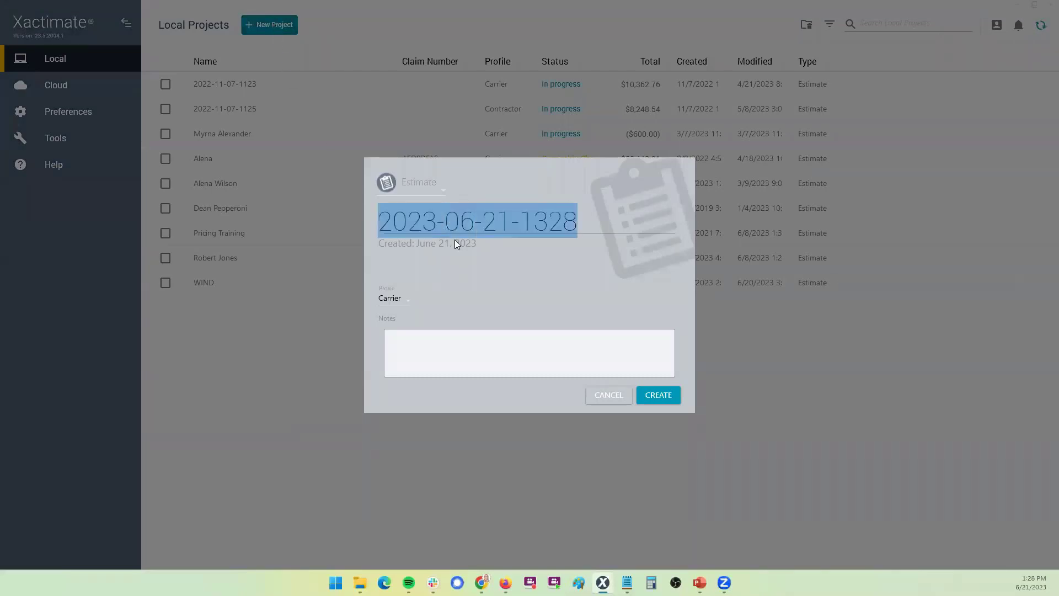
pyautogui.write('E')
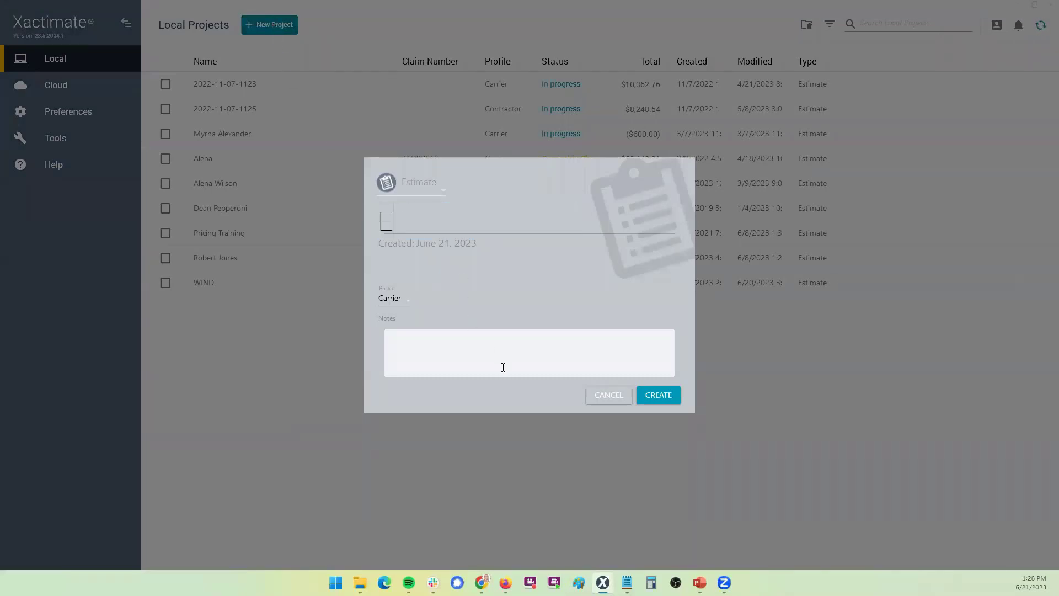
pyautogui.write('AGLEVI')
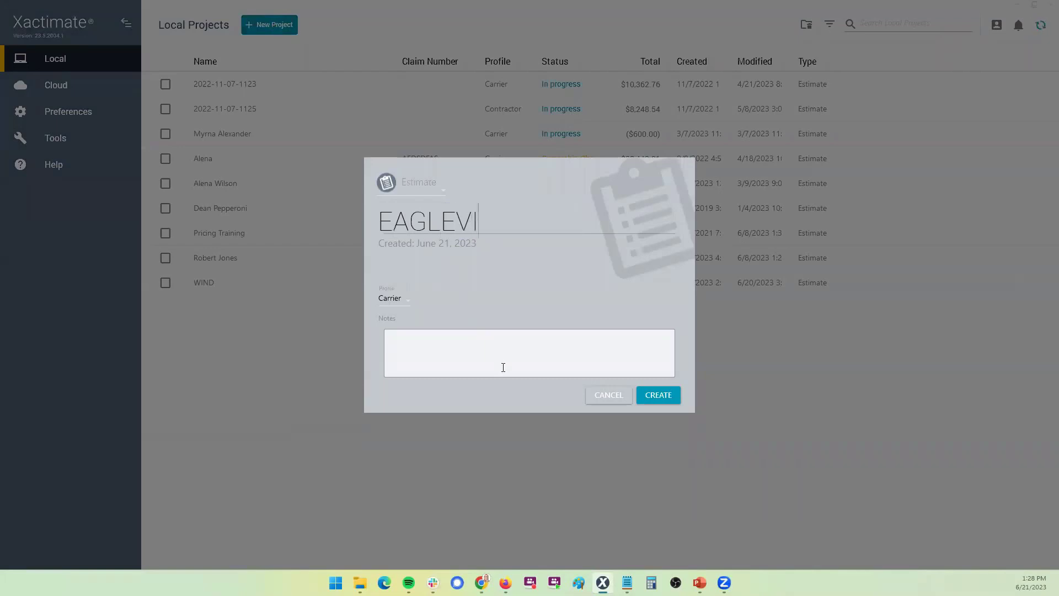
pyautogui.write('EW_TEST')
pyautogui.click(396, 301)
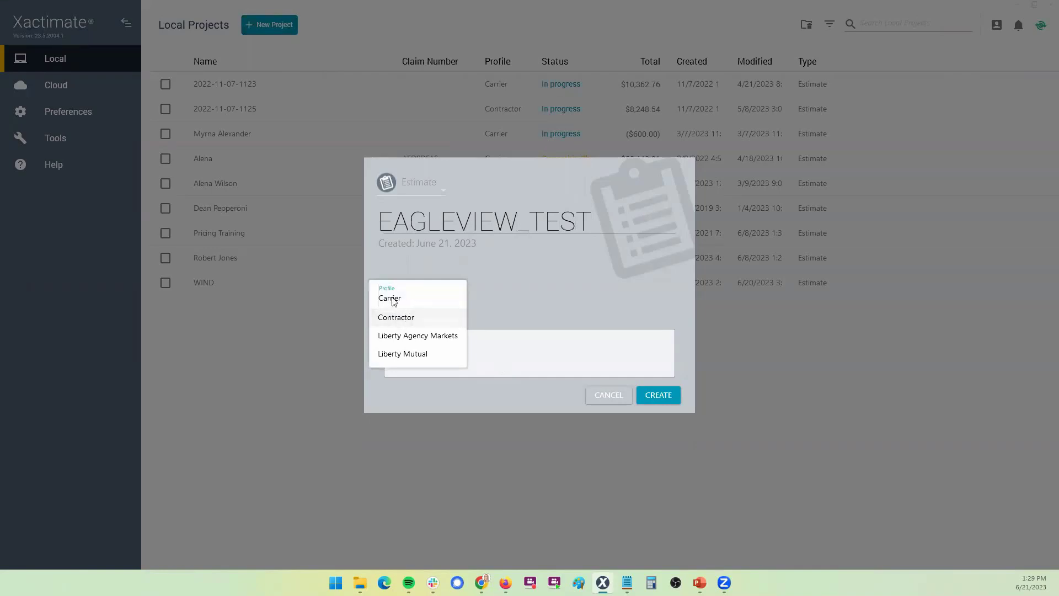
pyautogui.click(394, 300)
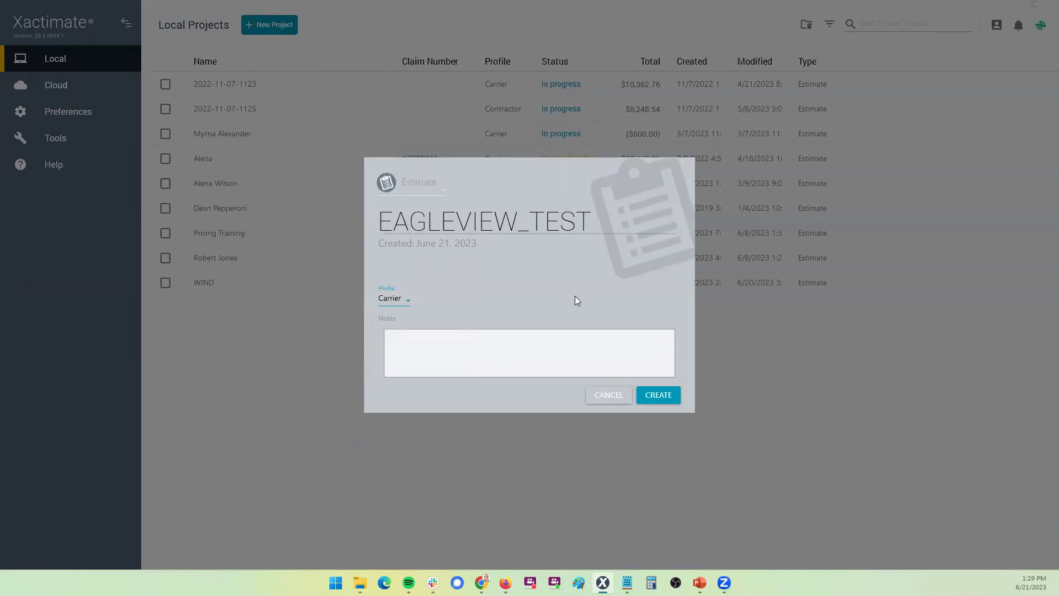
pyautogui.click(666, 401)
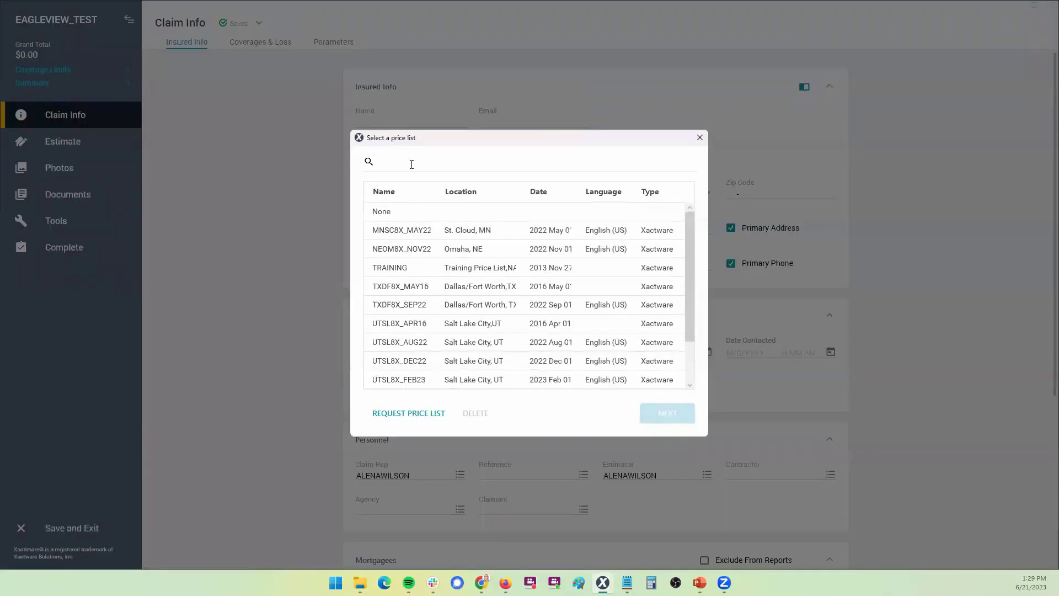
# Choose the TRAINING price list and Training price list as tax jurisdiction
pyautogui.click(417, 274)
pyautogui.click(660, 412)
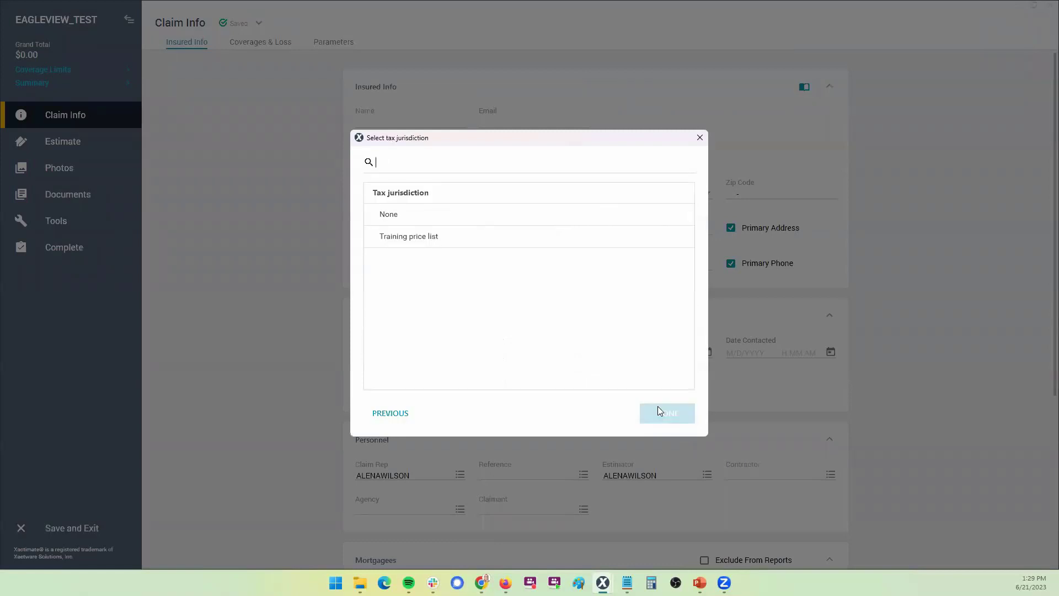
pyautogui.click(424, 236)
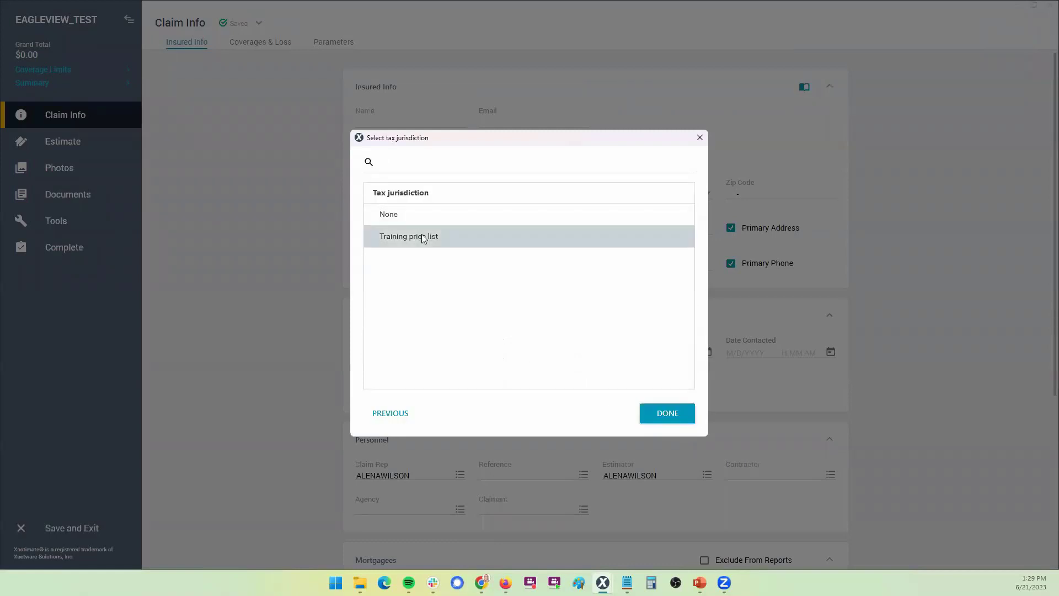
pyautogui.click(668, 418)
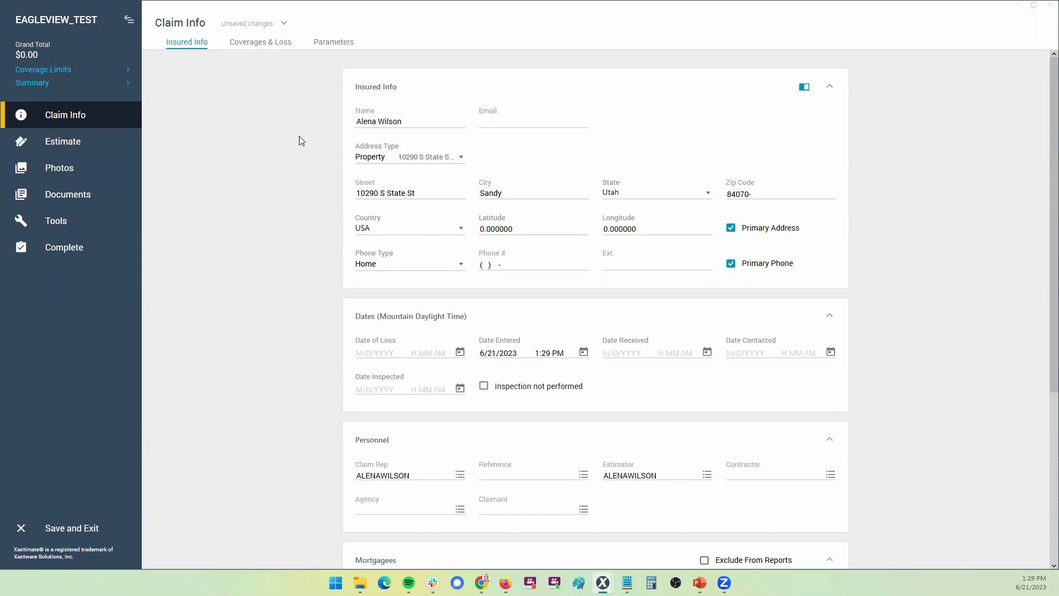
# Enter the claim number, then save and exit the EAGLEVIEW_TEST claim
pyautogui.click(274, 49)
pyautogui.write('123456')
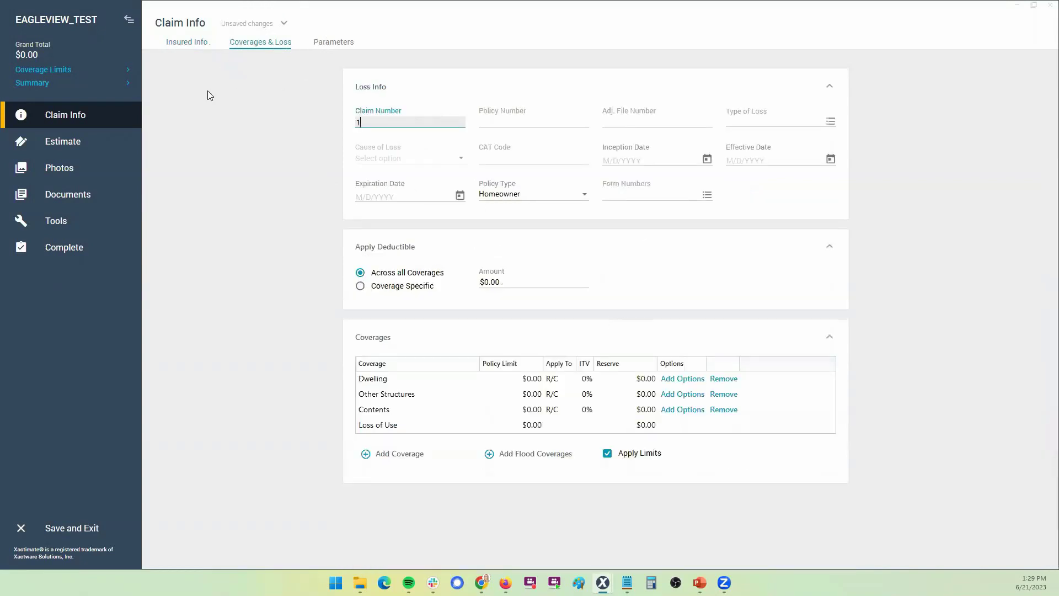
pyautogui.click(517, 120)
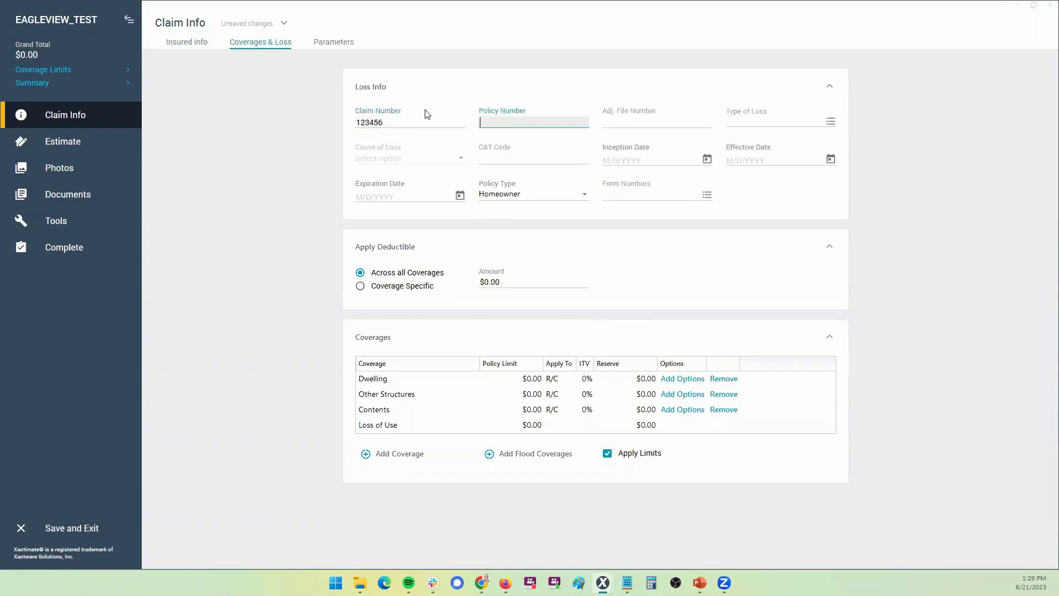
pyautogui.doubleClick(372, 121)
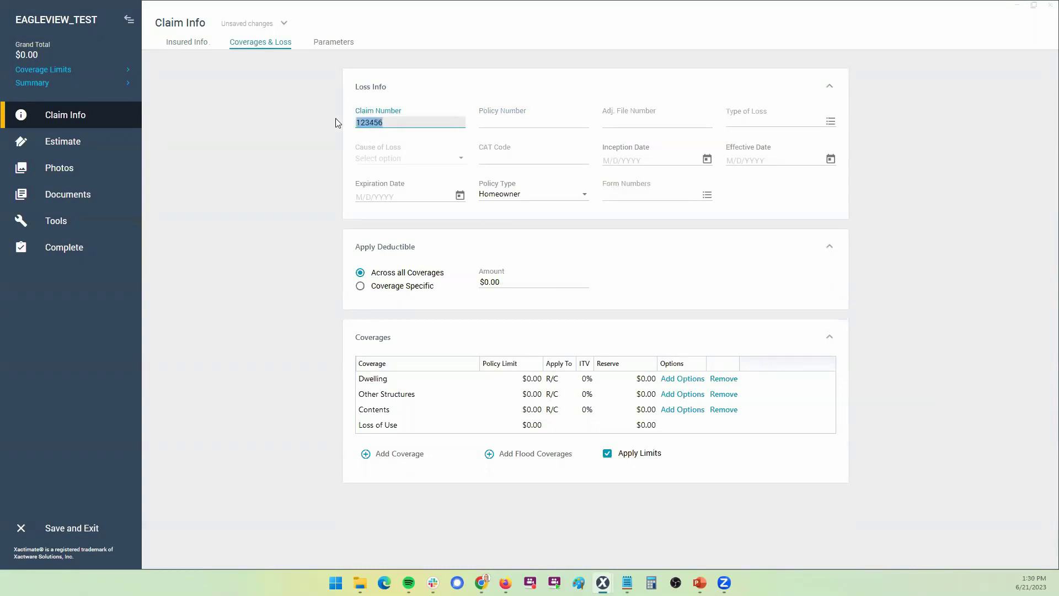
pyautogui.click(276, 223)
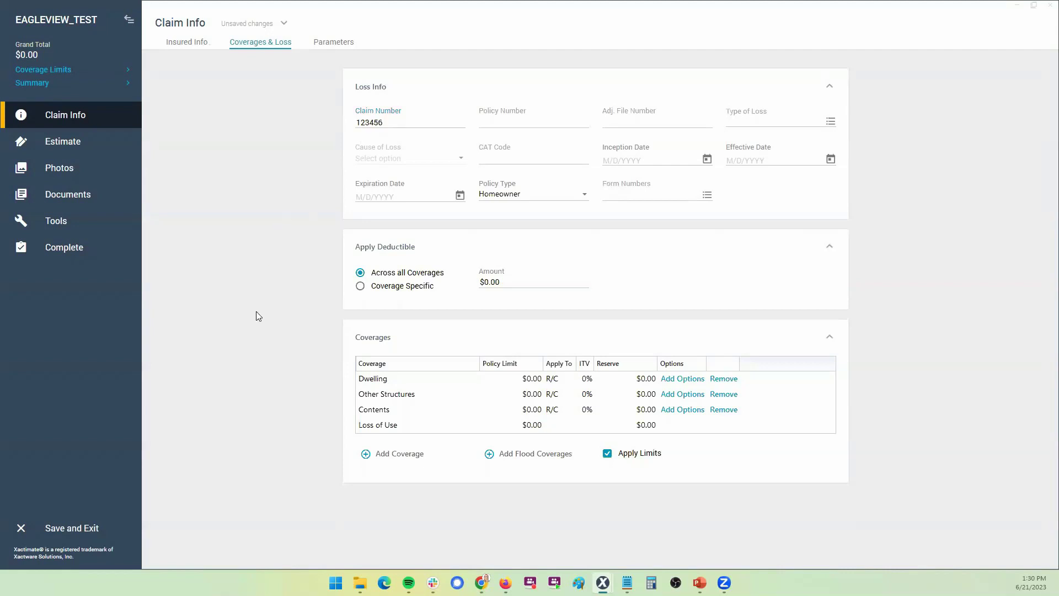
pyautogui.click(100, 534)
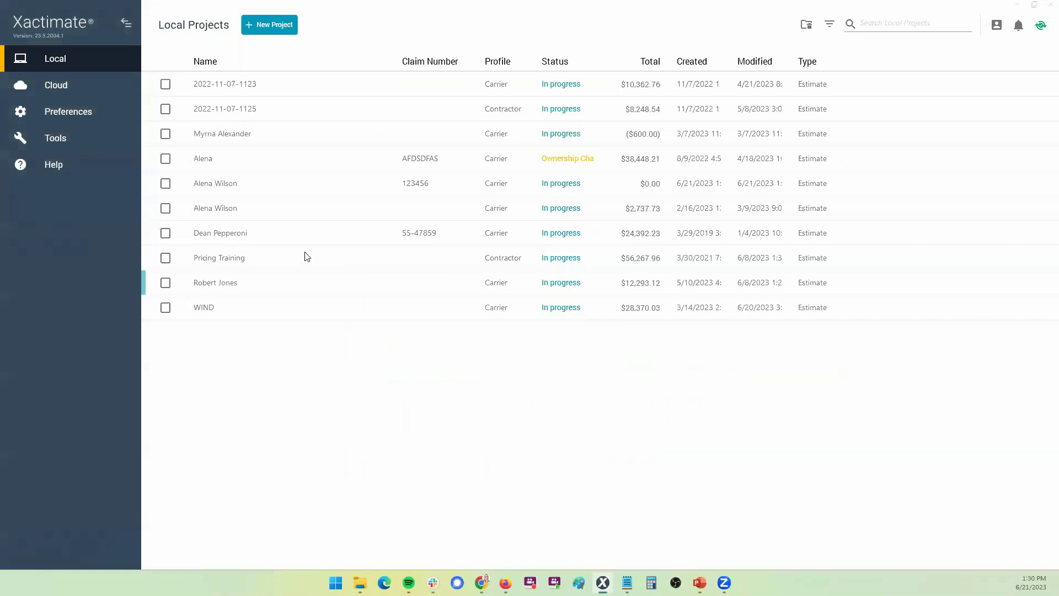
# Select the new Carrier estimate in Local Projects and bring up its measurement data request
pyautogui.click(262, 186)
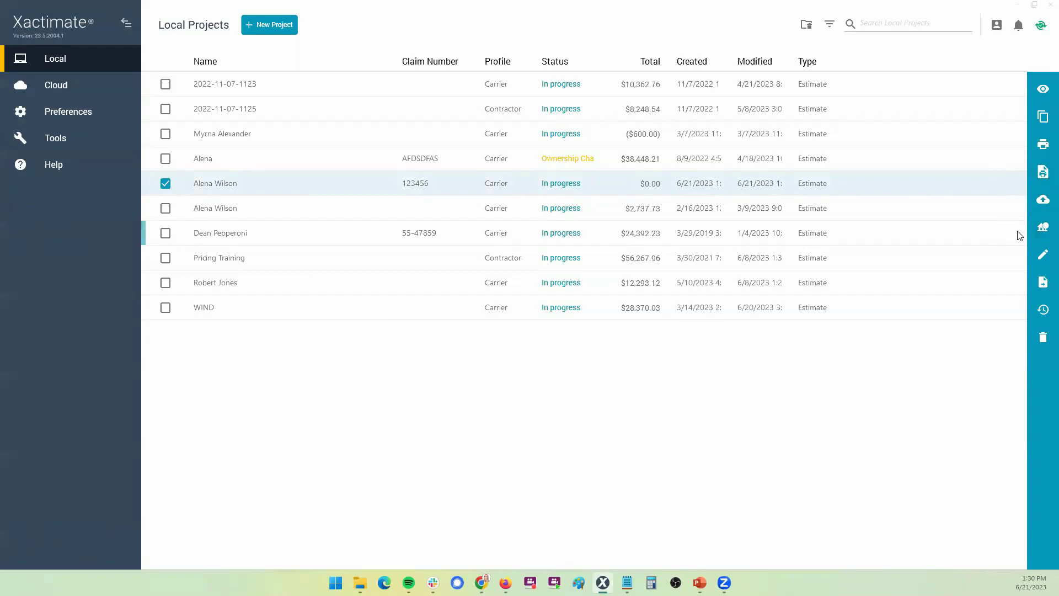
pyautogui.moveTo(603, 577)
pyautogui.click(1041, 229)
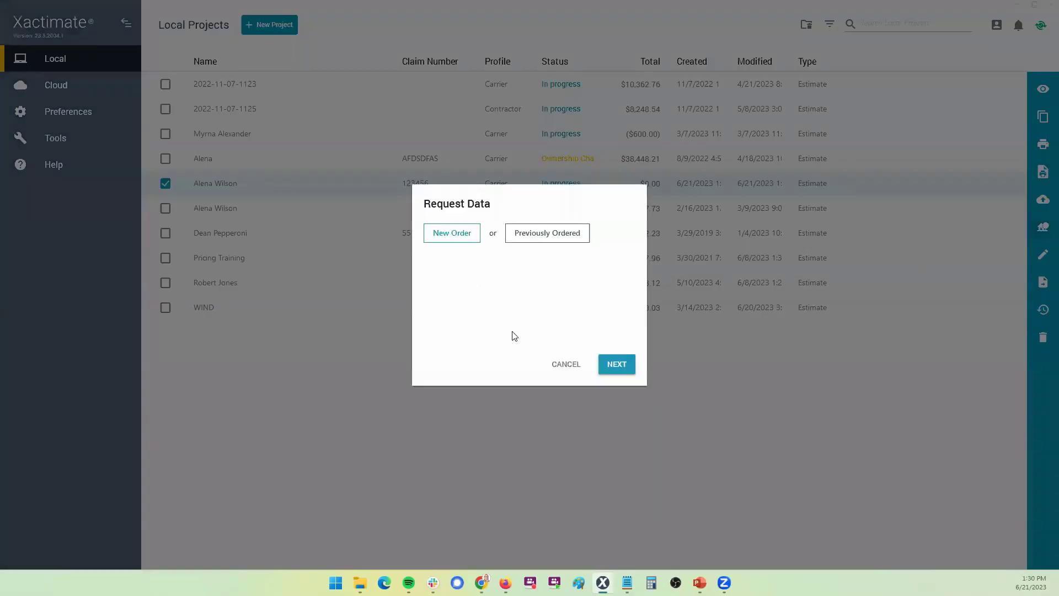
# Start a New Order in Request Data and continue to the Claims Solutions service page
pyautogui.click(447, 238)
pyautogui.click(617, 366)
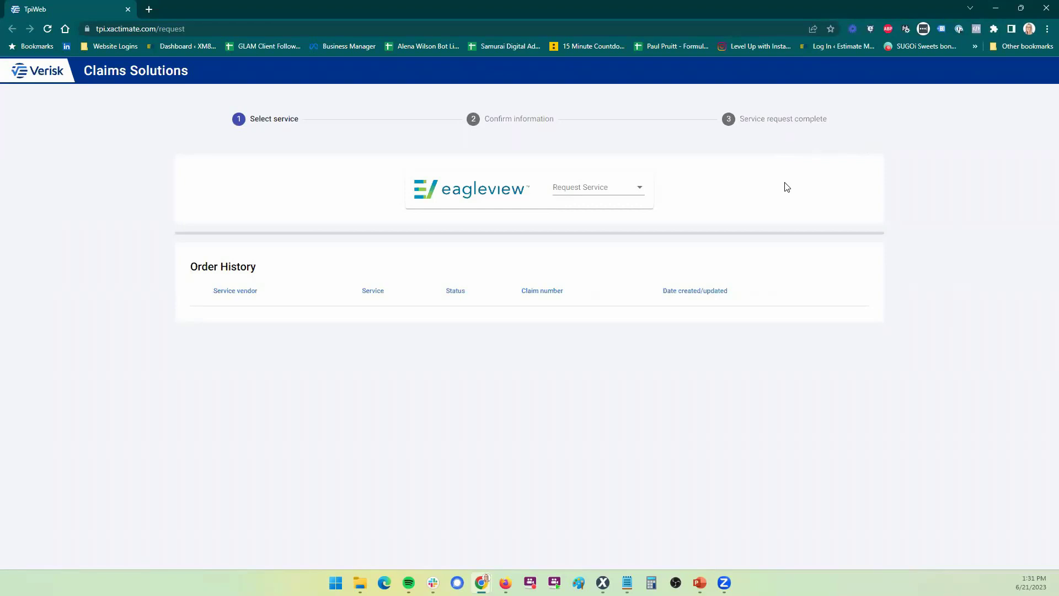
# Choose the EagleView Roof service, review the confirmation details, and submit the request
pyautogui.click(626, 189)
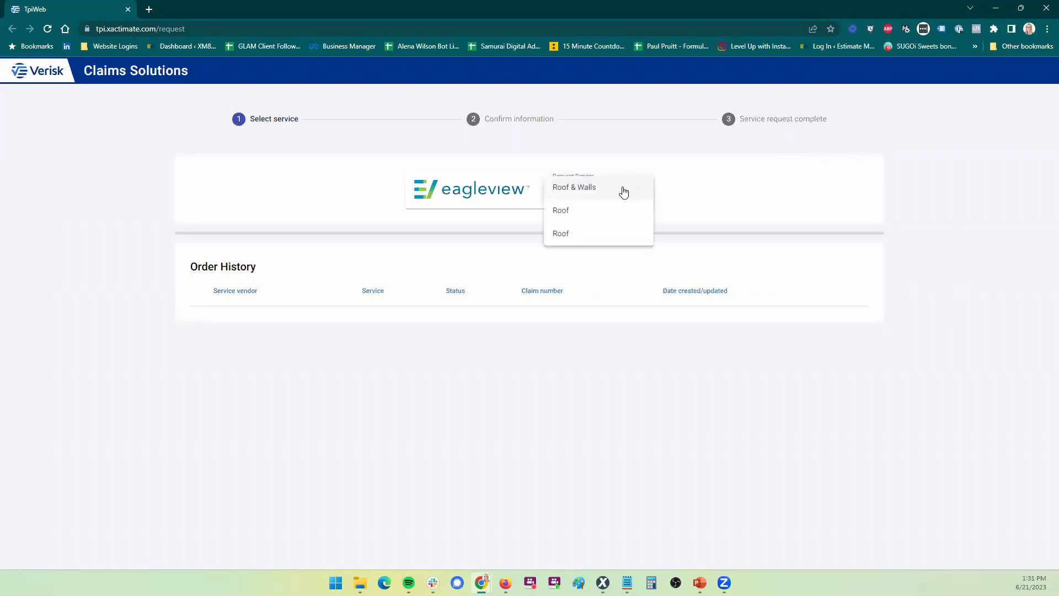
pyautogui.click(576, 213)
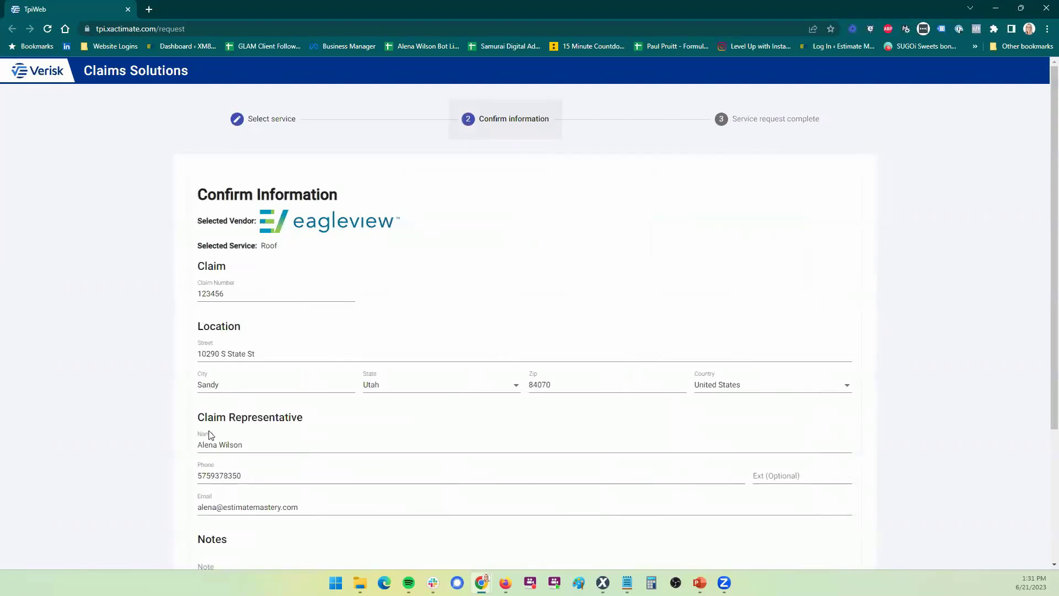
pyautogui.scroll(-3, 119, 393)
pyautogui.scroll(1, 119, 393)
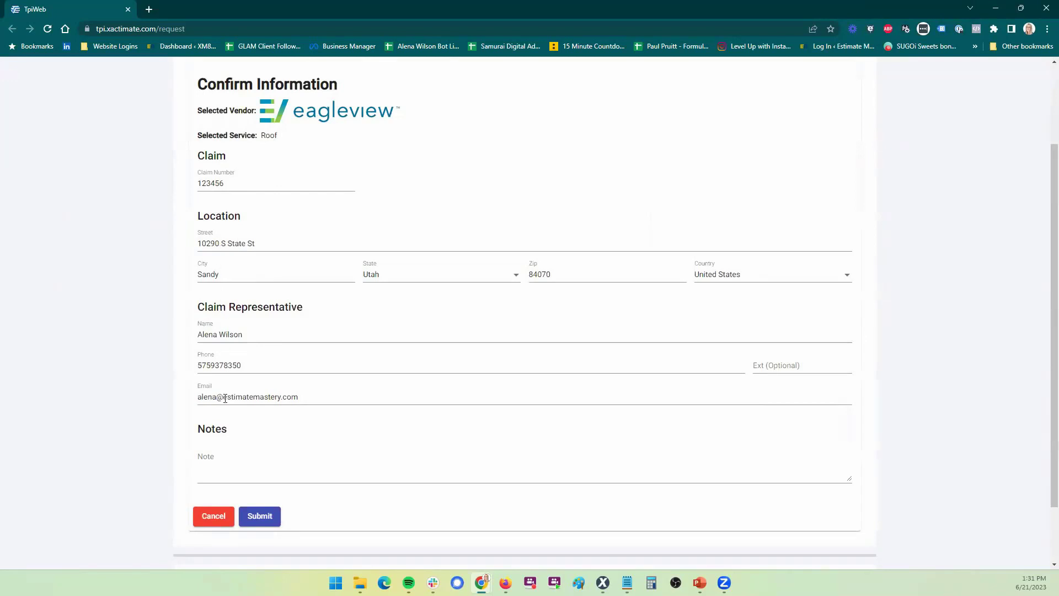
pyautogui.click(259, 516)
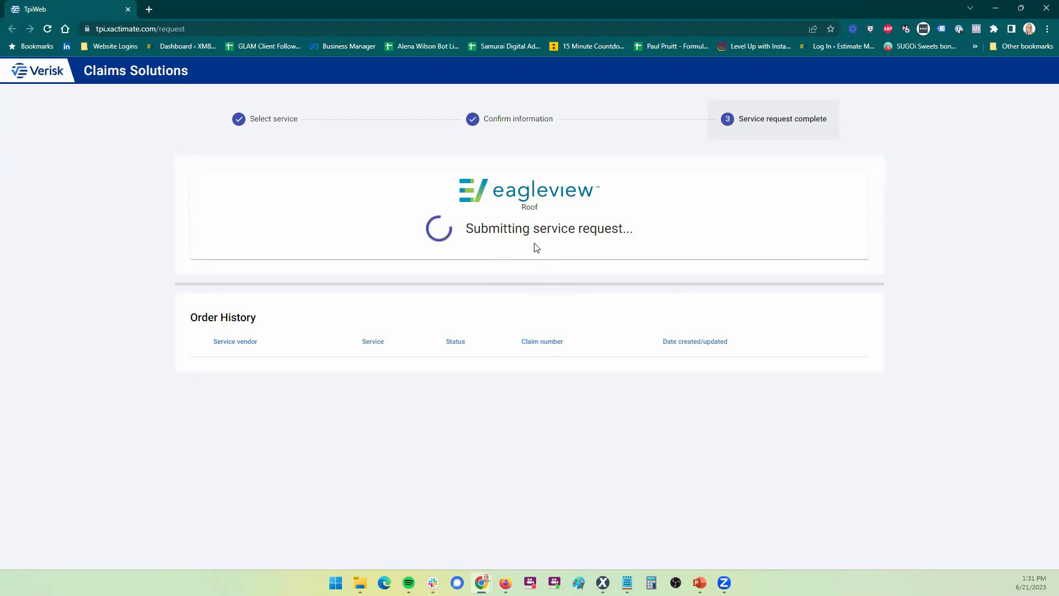
# Open ROBERT_EV's sketch in Xactimate and delete the entire imported EagleView roof drawing
pyautogui.moveTo(603, 583)
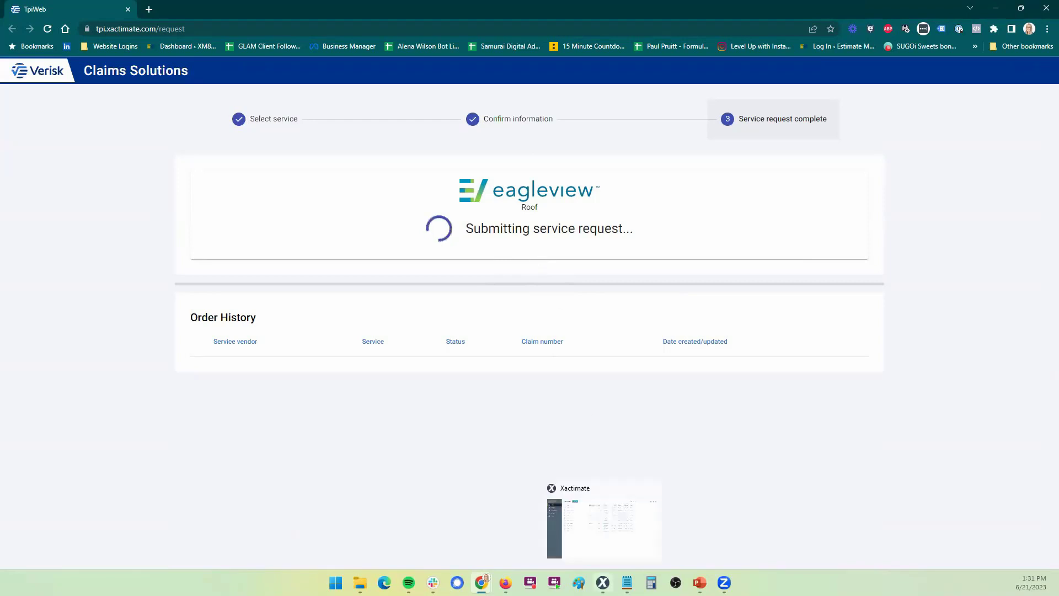
pyautogui.click(605, 546)
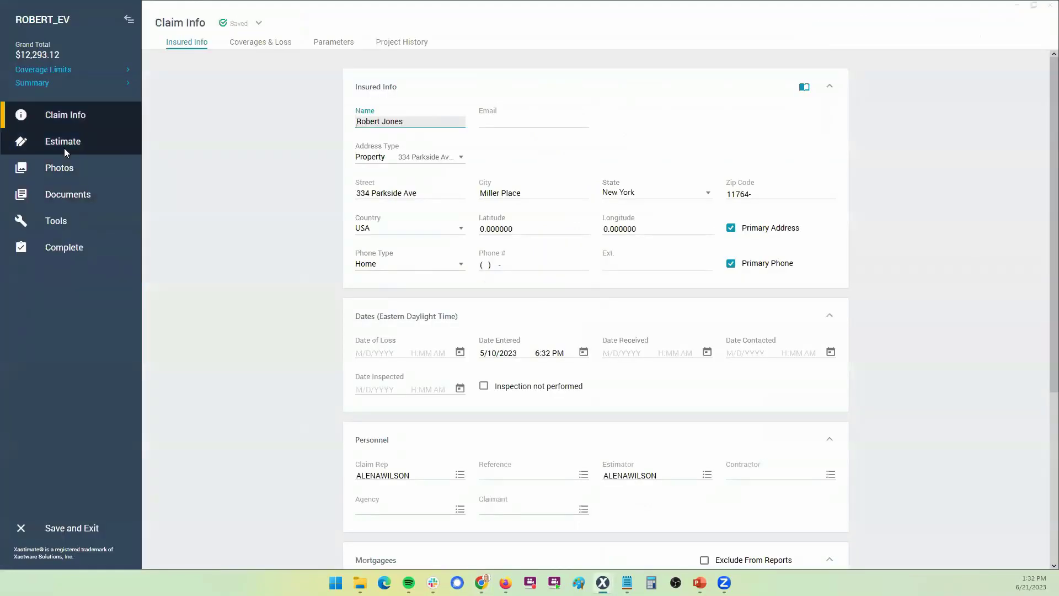
pyautogui.click(64, 148)
pyautogui.click(66, 177)
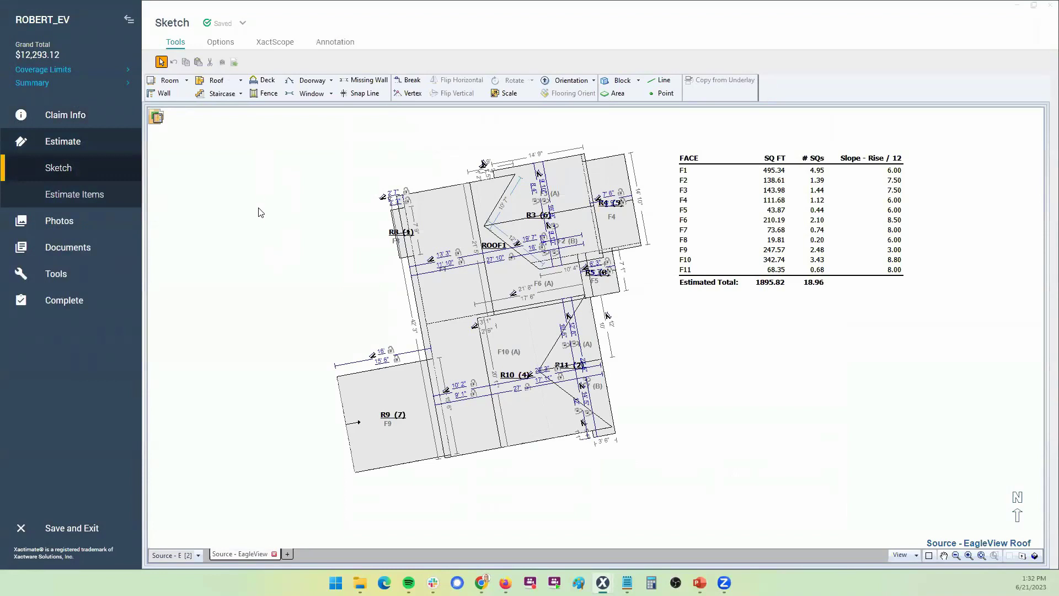
pyautogui.moveTo(254, 182); pyautogui.dragTo(746, 470)
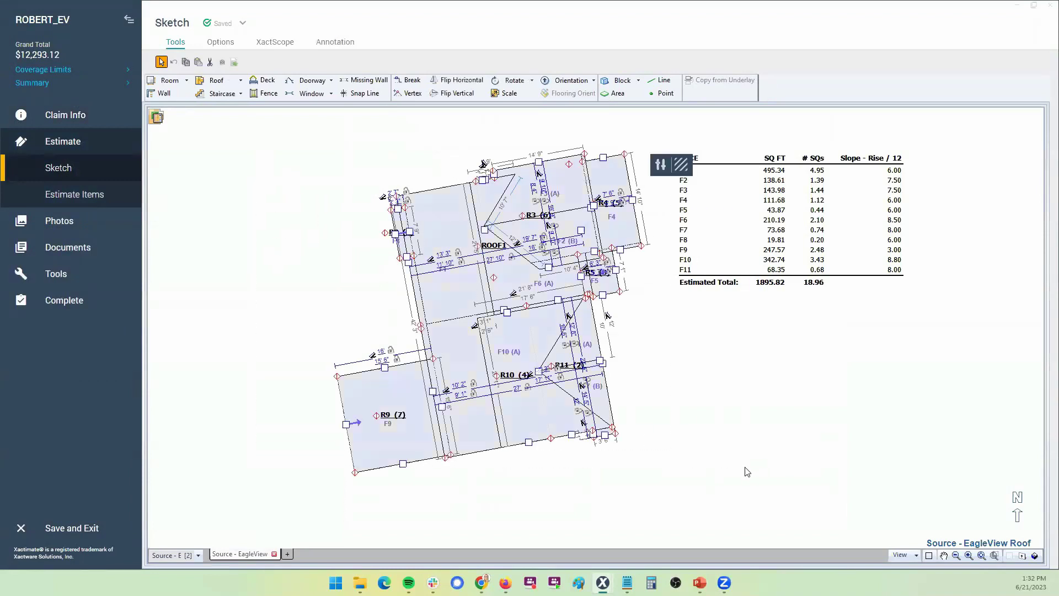
pyautogui.press('Delete')
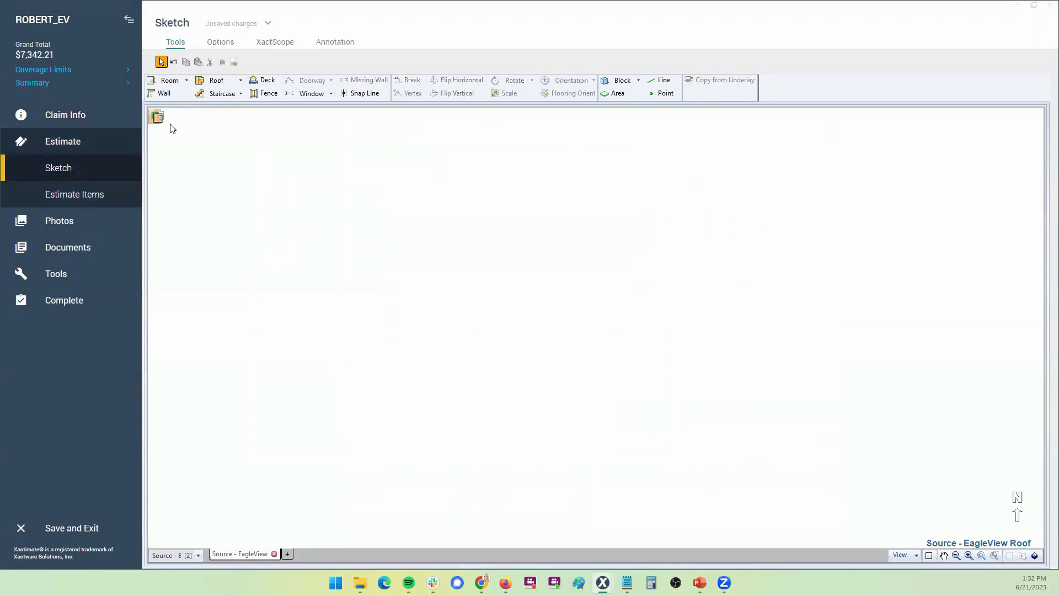
# Import the 5/16/2023 EagleView Roof measurements into the sketch
pyautogui.click(158, 121)
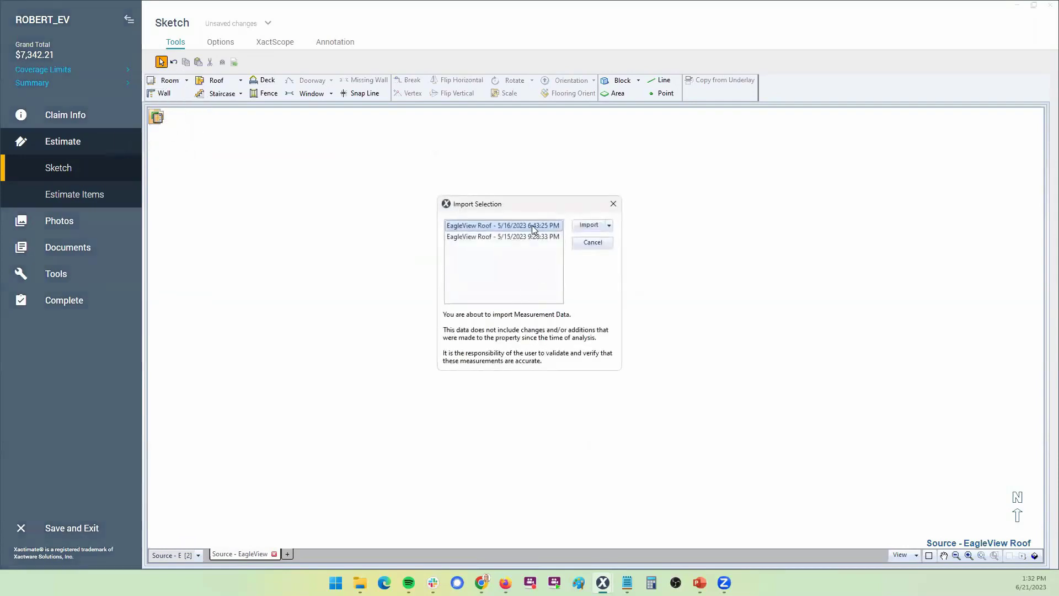
pyautogui.click(593, 229)
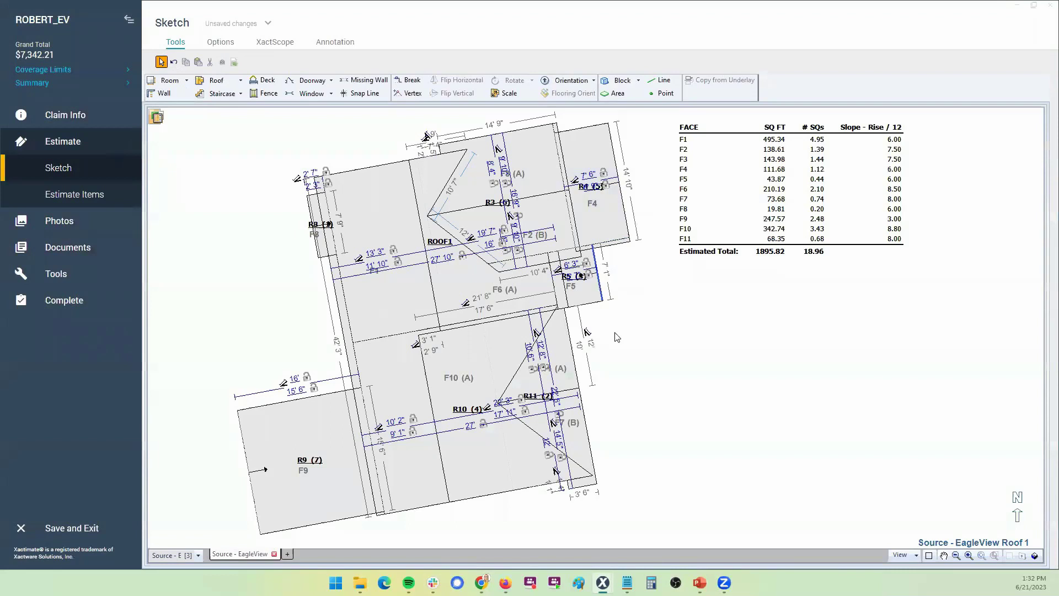
pyautogui.scroll(-1, 563, 361)
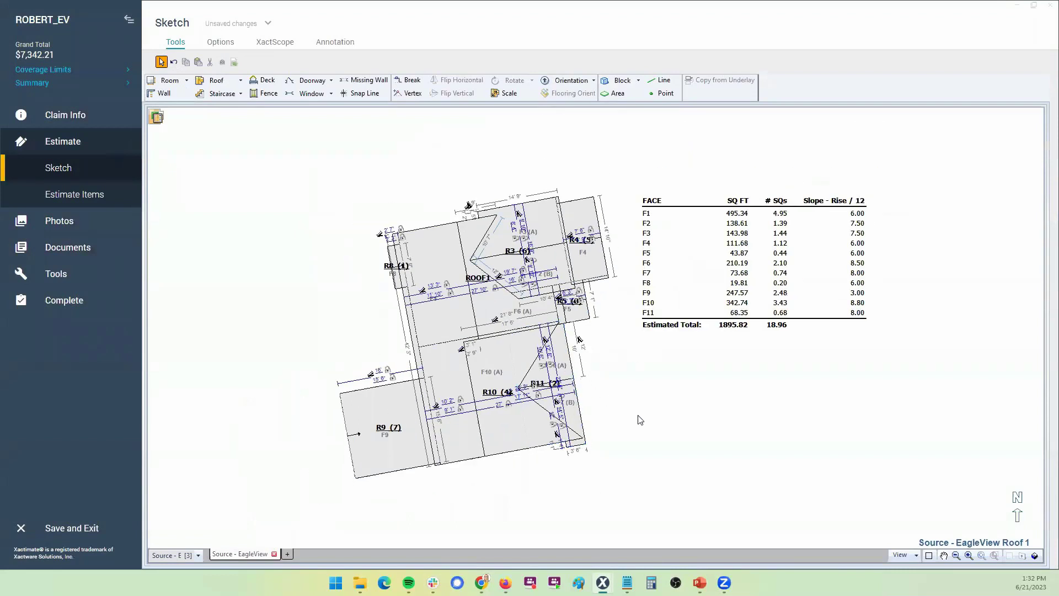
# View the imported roof in 3D from a side angle, then return to the 2D plan
pyautogui.press('F7')
pyautogui.moveTo(638, 421)
pyautogui.mouseDown()
pyautogui.moveTo(593, 215)
pyautogui.moveTo(473, 350)
pyautogui.moveTo(444, 414)
pyautogui.moveTo(579, 365)
pyautogui.moveTo(653, 388)
pyautogui.mouseUp()
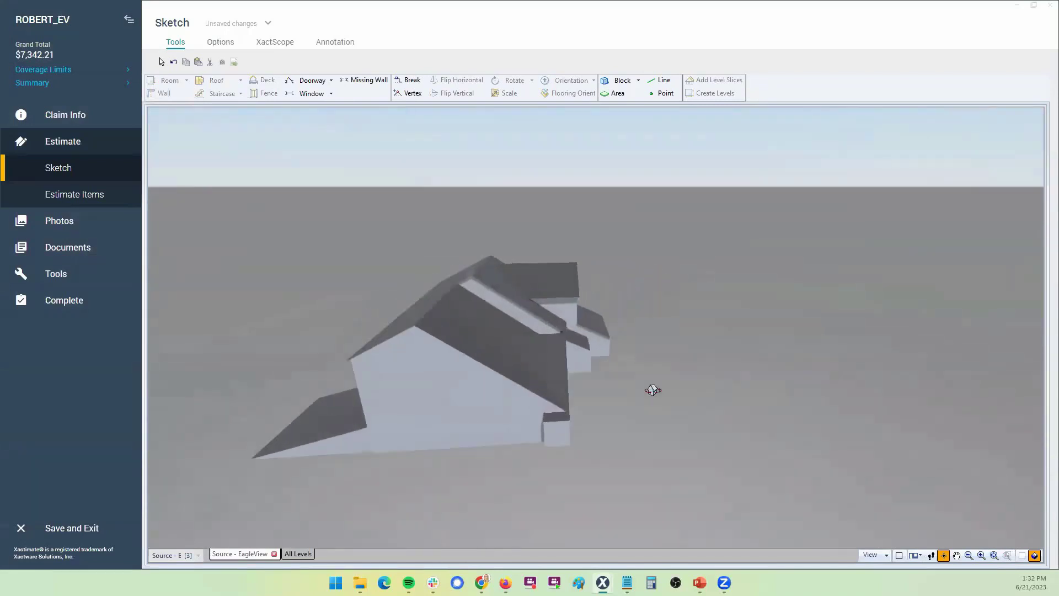
pyautogui.press('F7')
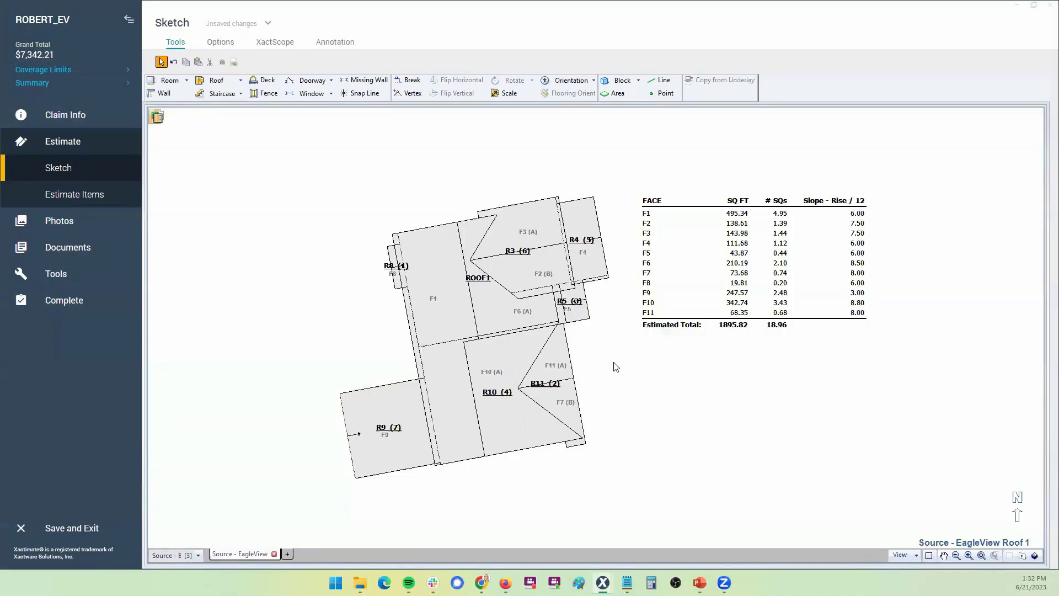